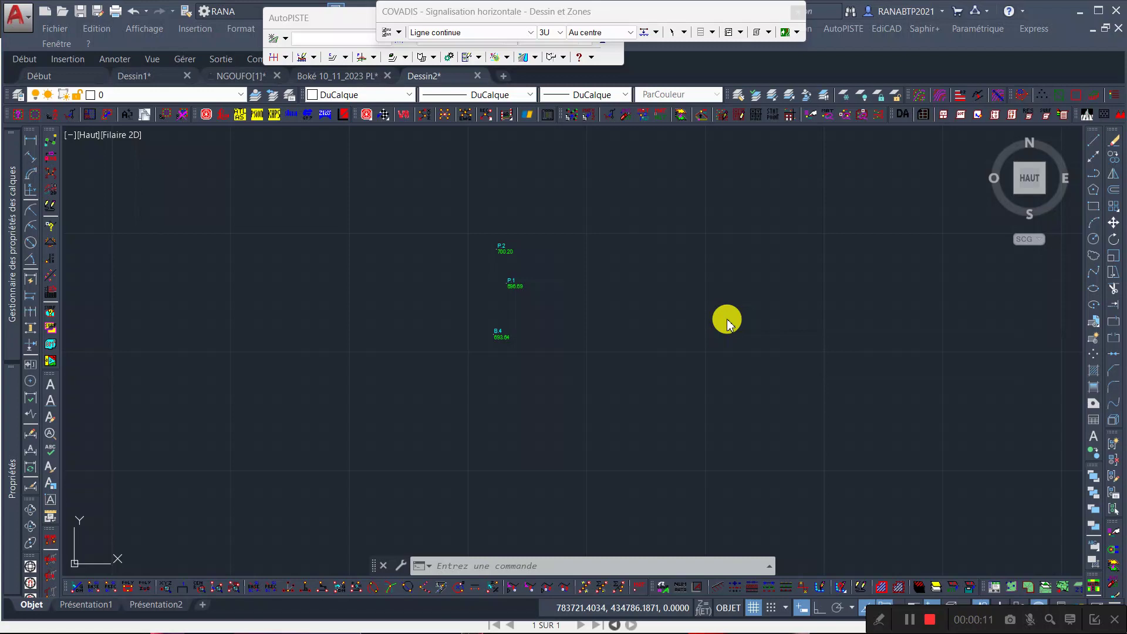
Close the floating COVADIS horizontal-signage and AutoPISTE toolbars to clear the drawing window.
{"action": "left_click_drag", "start_coordinate": [311, 18], "coordinate": [774, 41]}
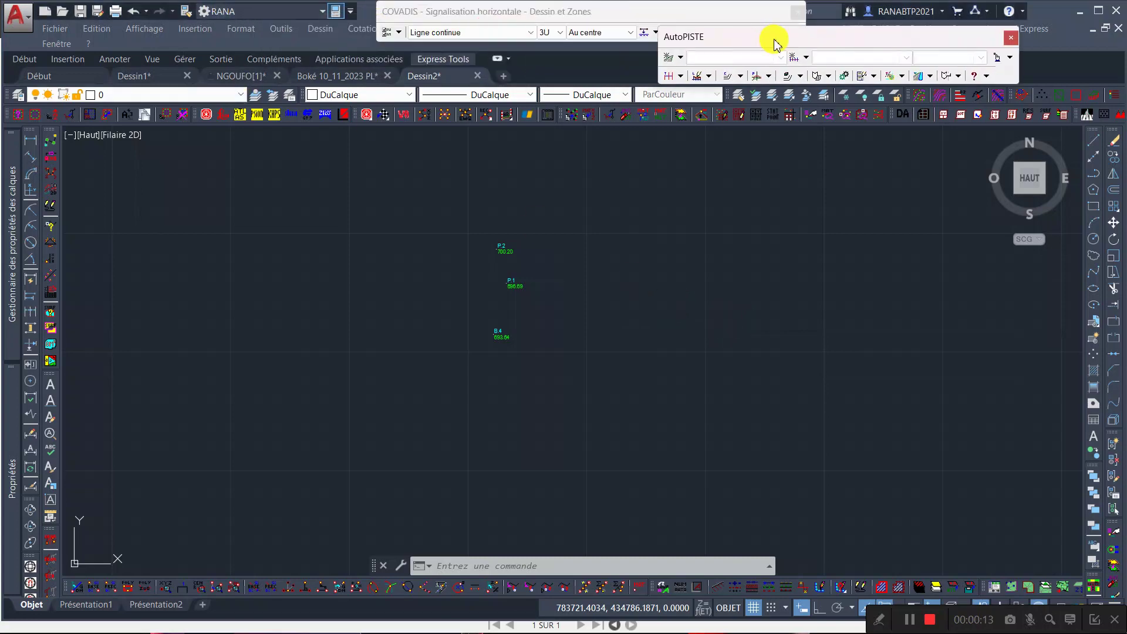
{"action": "left_click", "coordinate": [796, 11]}
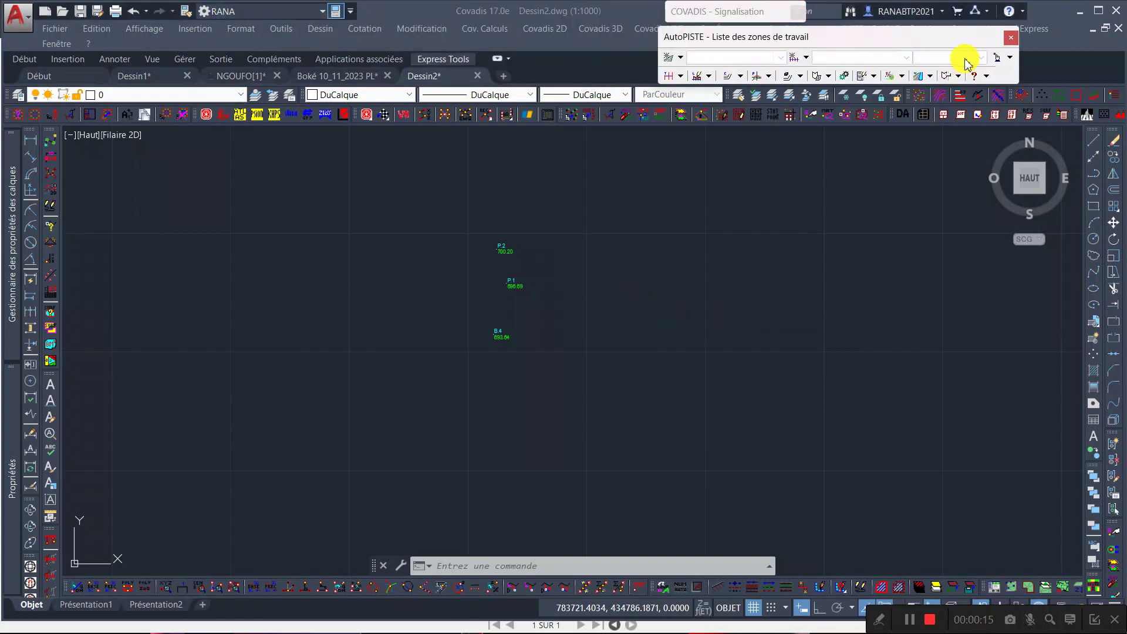
{"action": "left_click", "coordinate": [1010, 37]}
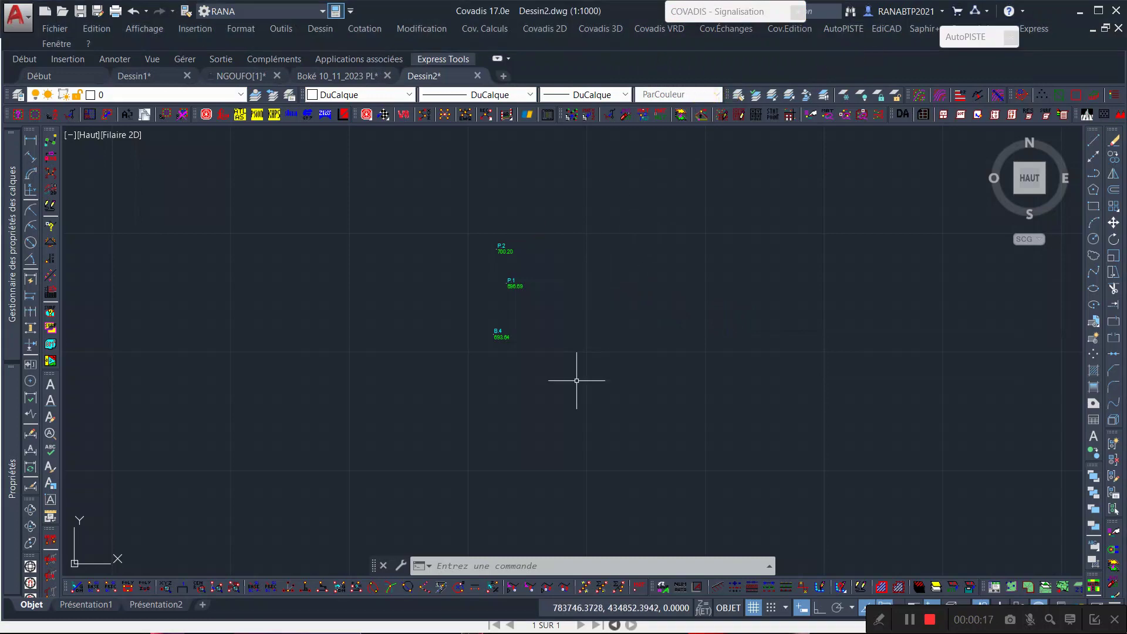
{"action": "mouse_move", "coordinate": [498, 336]}
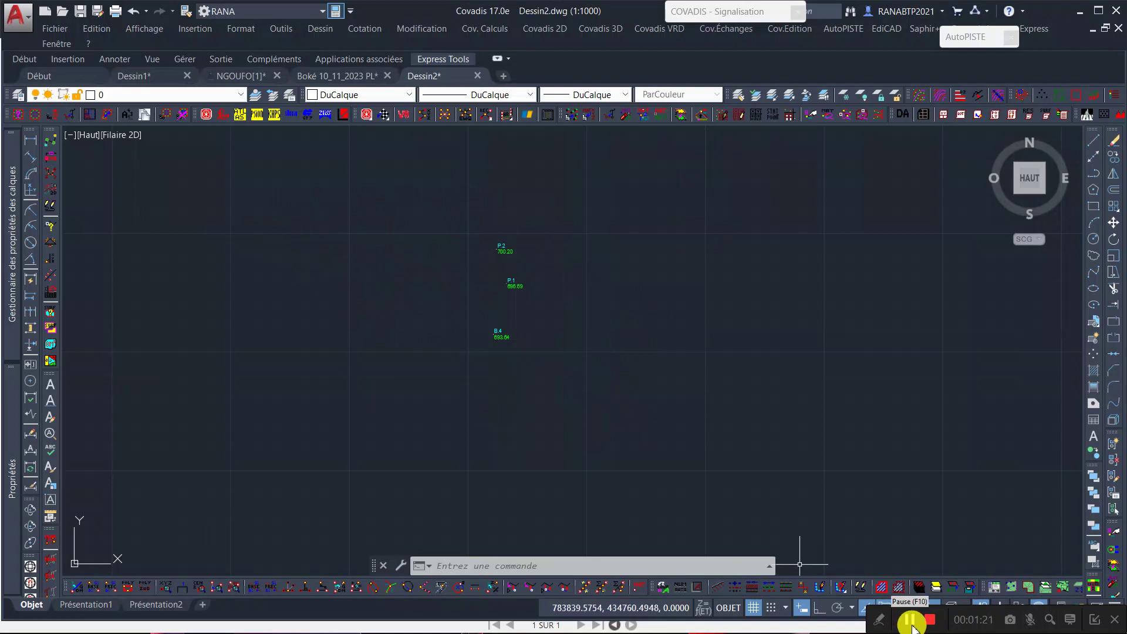
{"action": "left_click", "coordinate": [910, 621]}
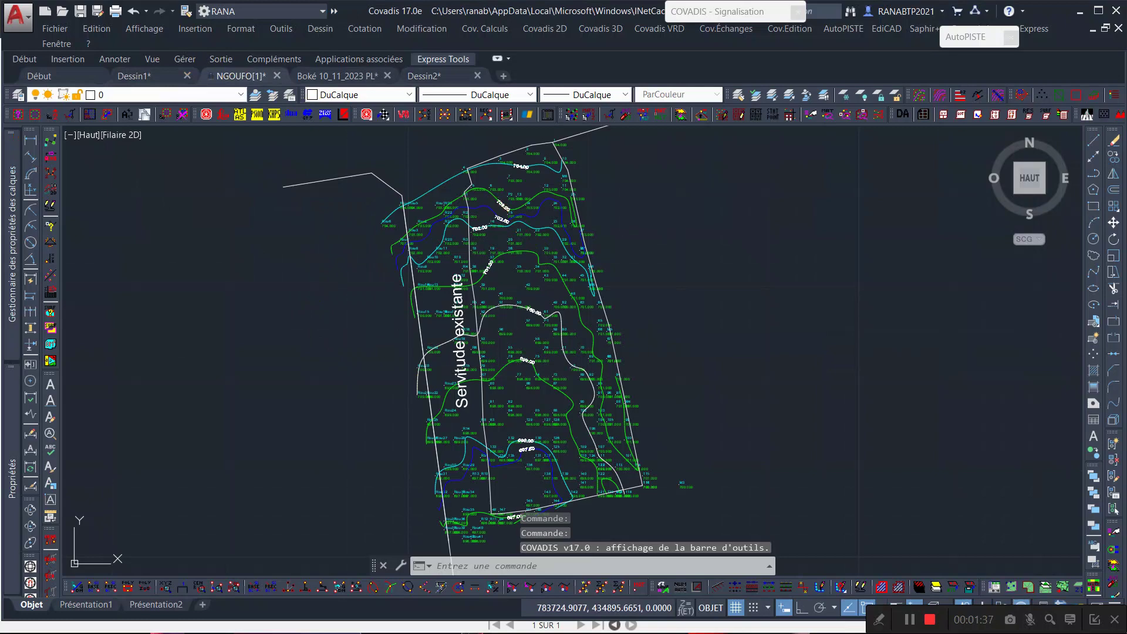
Copy the entire survey plan in the NGOUFO drawing, including the road lines, to the clipboard.
{"action": "scroll", "coordinate": [507, 249], "scroll_direction": "down", "scroll_amount": 6}
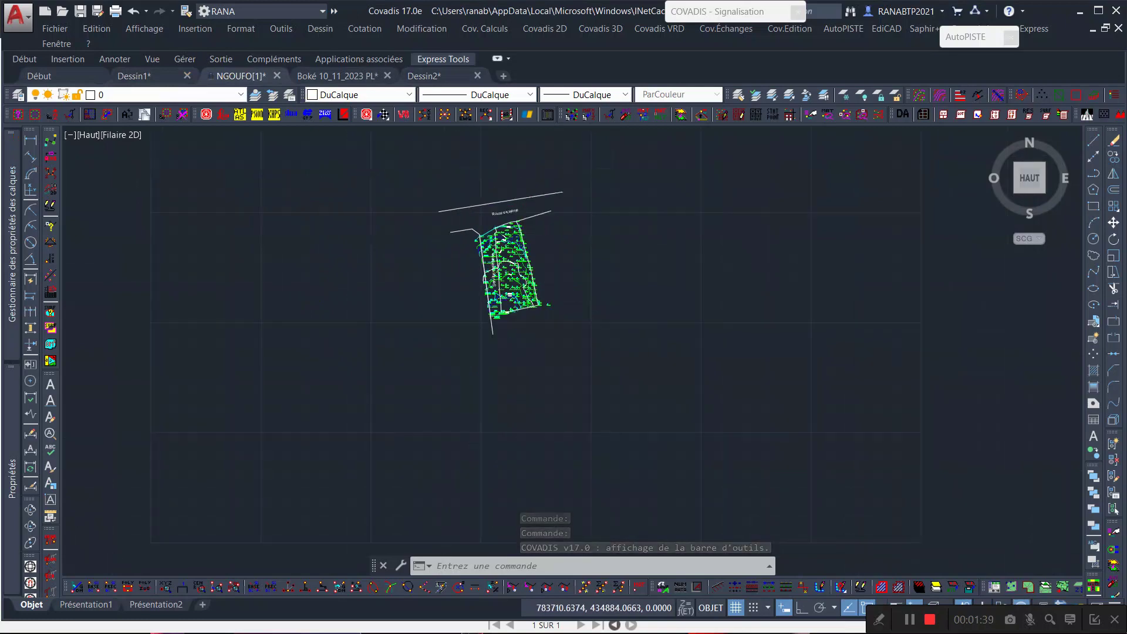
{"action": "scroll", "coordinate": [506, 250], "scroll_direction": "down", "scroll_amount": 2}
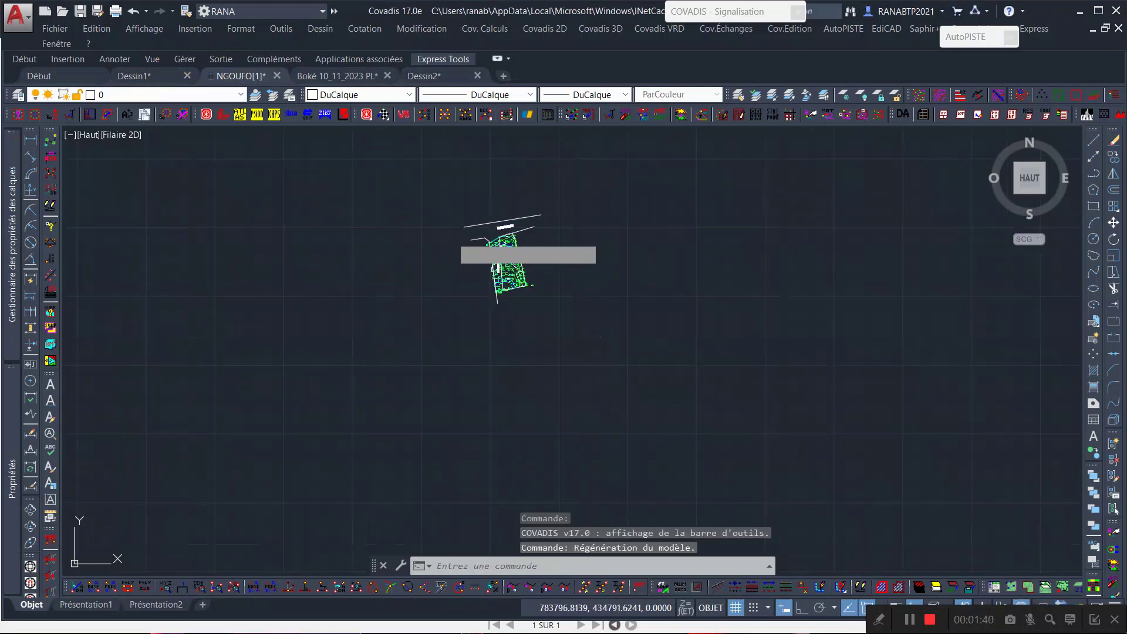
{"action": "left_click", "coordinate": [624, 376]}
{"action": "left_click", "coordinate": [436, 198]}
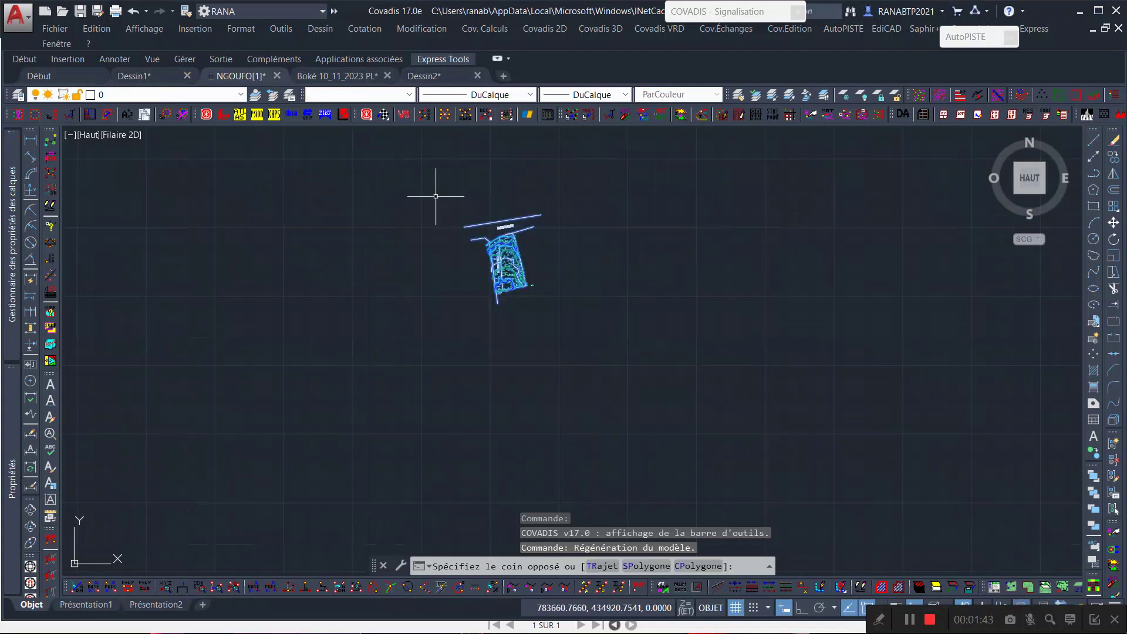
{"action": "right_click", "coordinate": [435, 198]}
{"action": "mouse_move", "coordinate": [540, 229]}
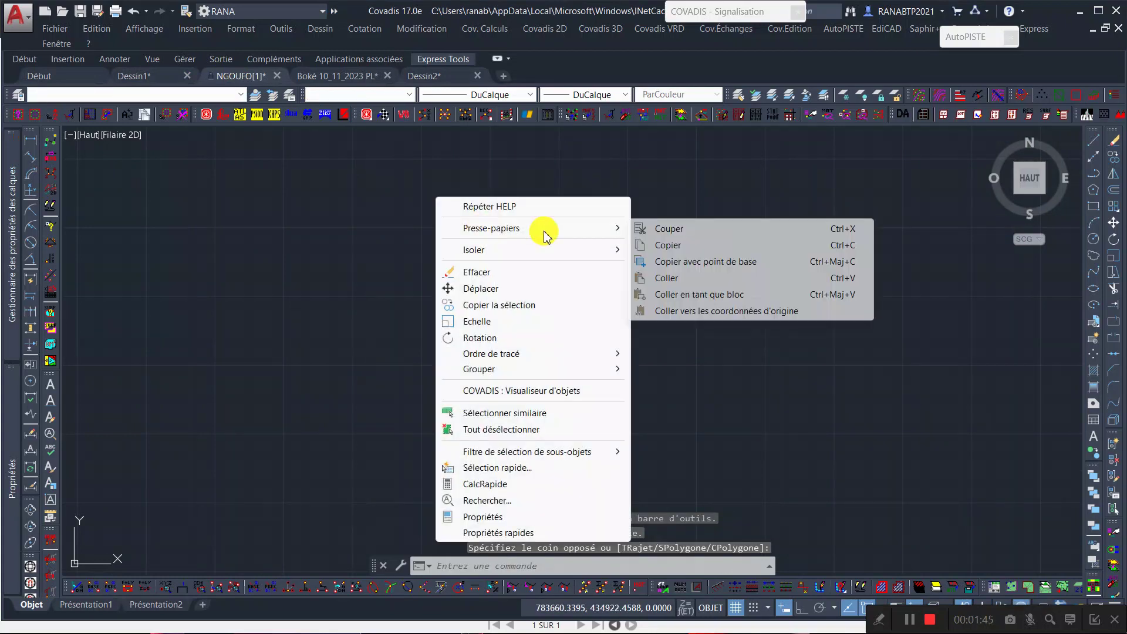
{"action": "left_click", "coordinate": [667, 245]}
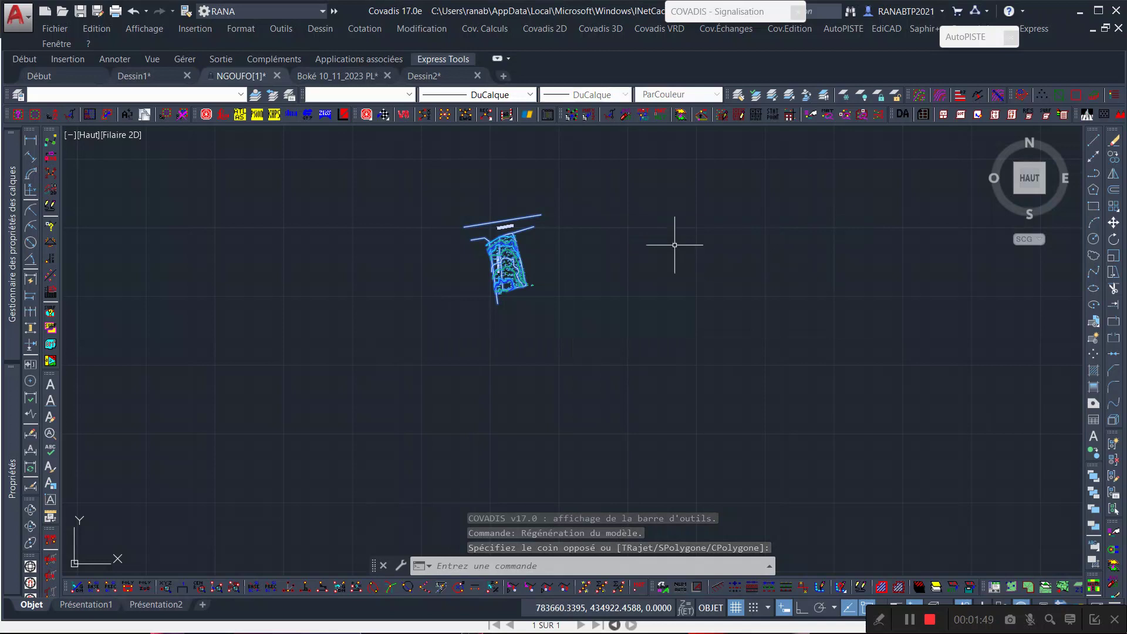
Paste the copied survey plan as a block into Dessin2, in the empty area east of points P.1, P.2 and B.4.
{"action": "left_click", "coordinate": [427, 76]}
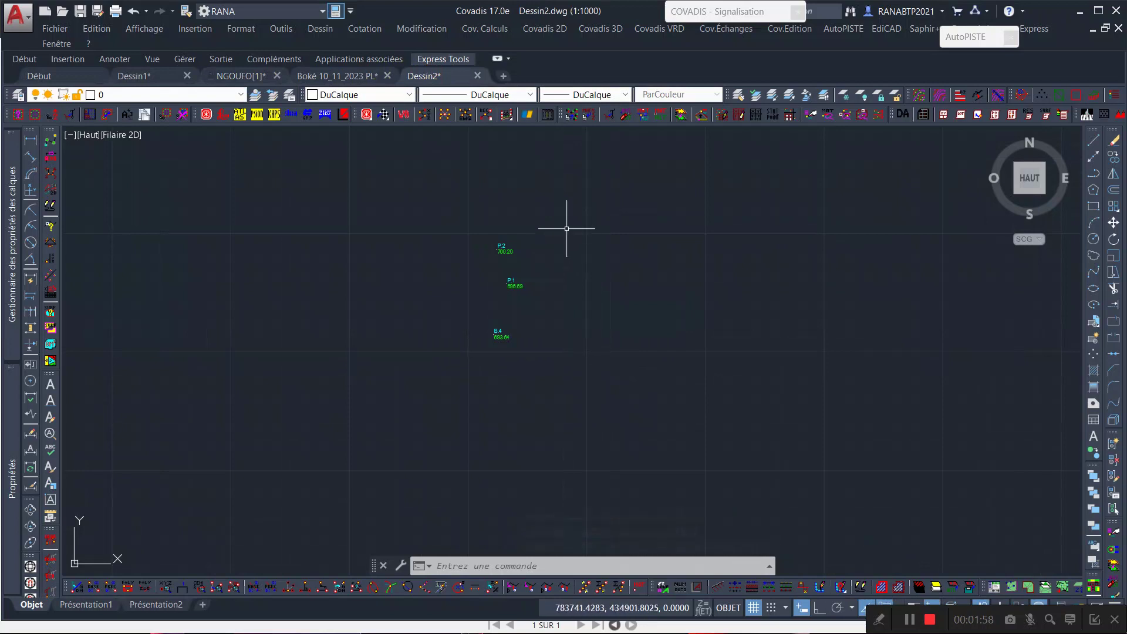
{"action": "right_click", "coordinate": [578, 214]}
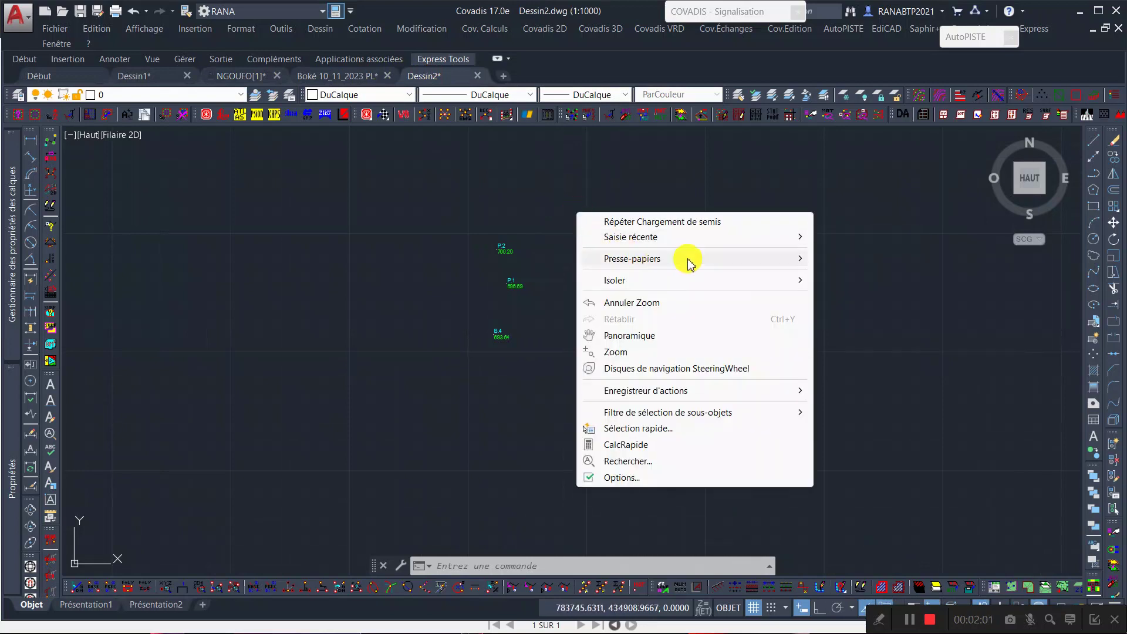
{"action": "mouse_move", "coordinate": [687, 259]}
{"action": "left_click", "coordinate": [850, 276]}
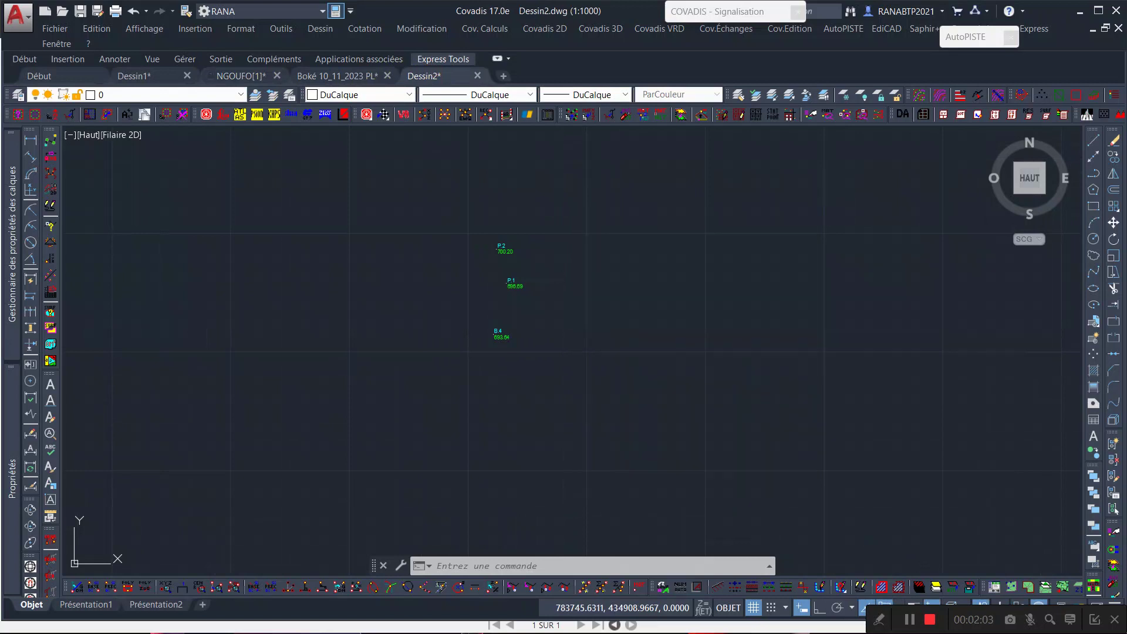
{"action": "left_click", "coordinate": [832, 189]}
{"action": "left_click", "coordinate": [691, 211]}
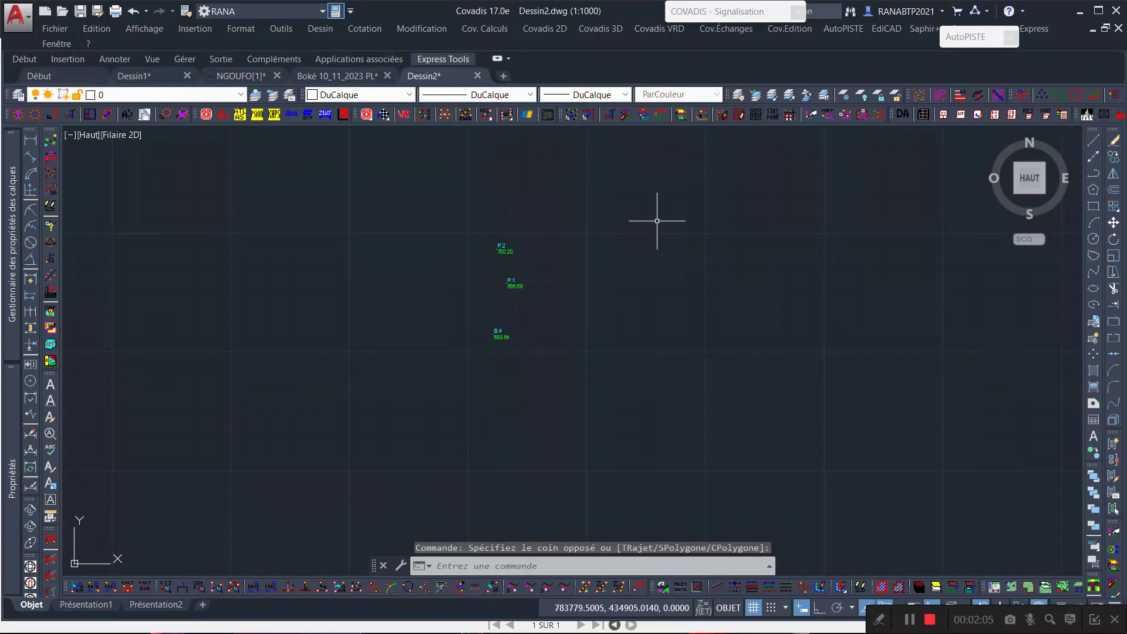
{"action": "key", "text": "ctrl"}
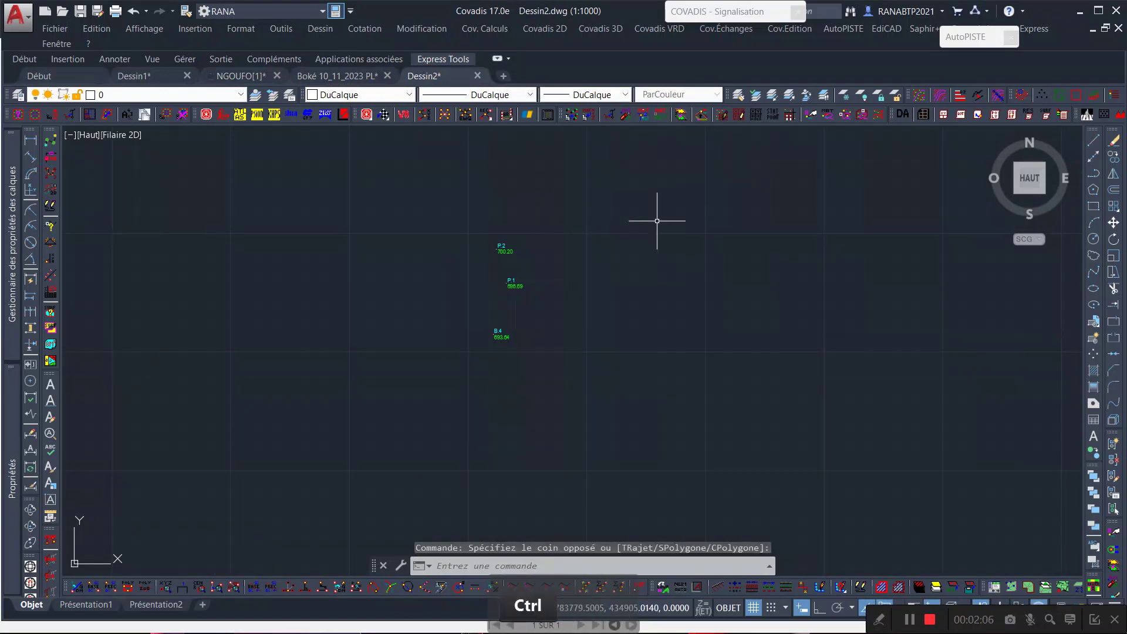
{"action": "key", "text": "ctrl+shift+v"}
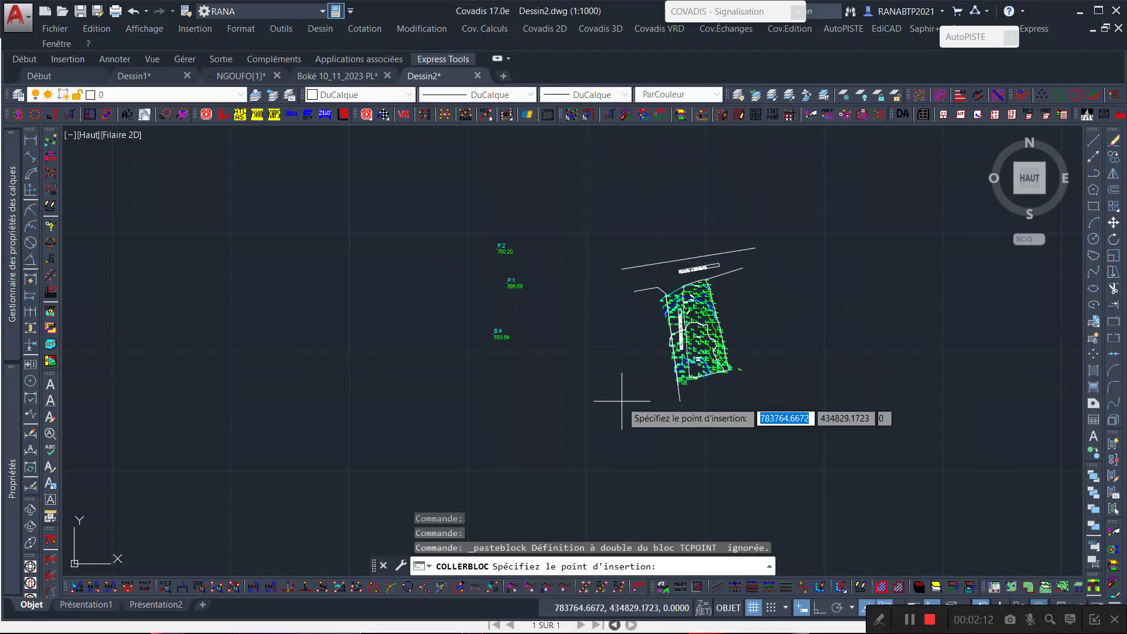
{"action": "left_click", "coordinate": [621, 401]}
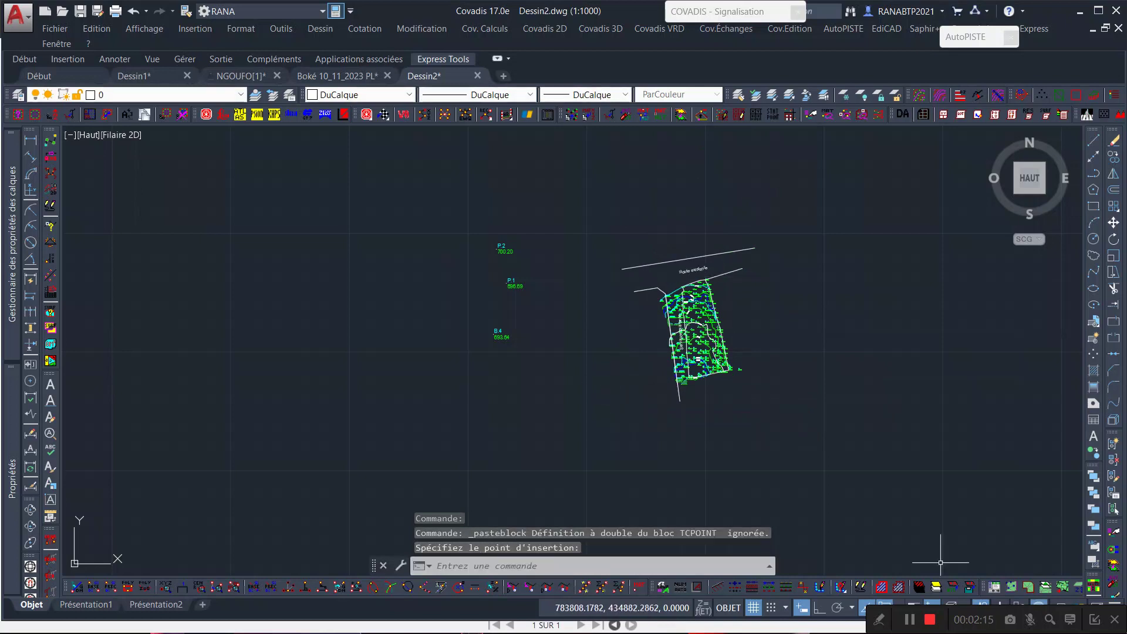
{"action": "left_click", "coordinate": [913, 619]}
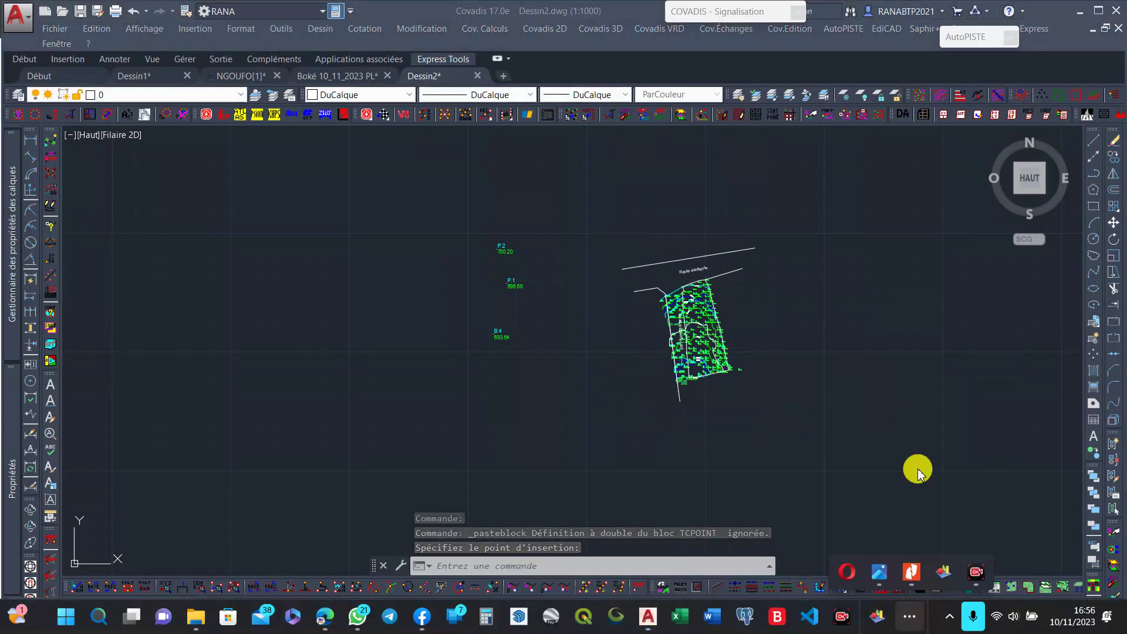
{"action": "left_click", "coordinate": [913, 446]}
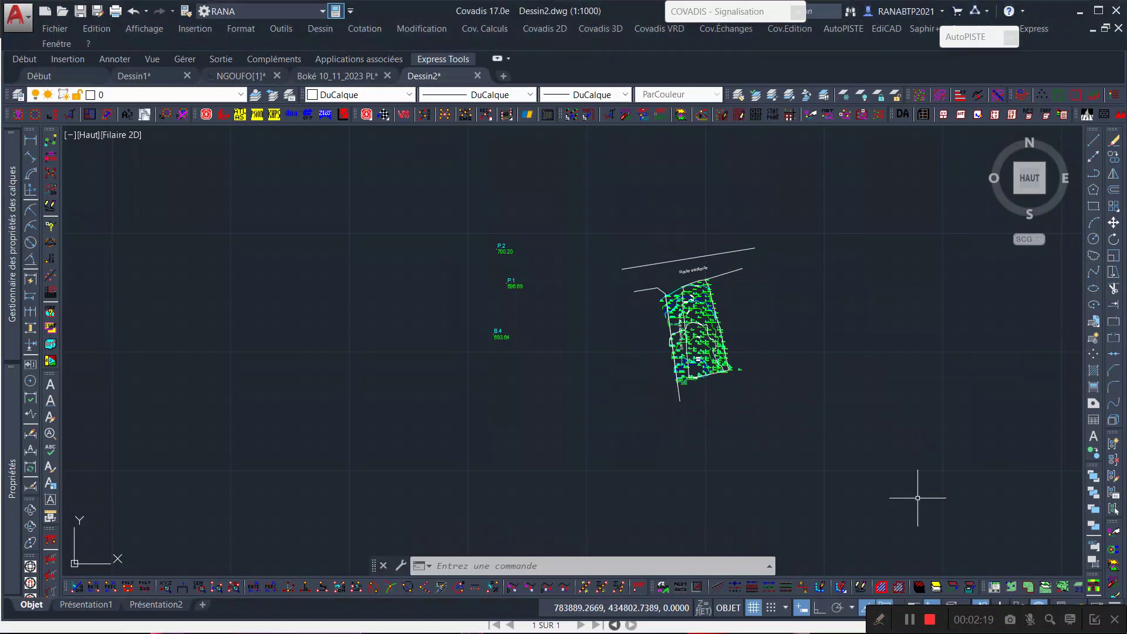
{"action": "left_click", "coordinate": [907, 618]}
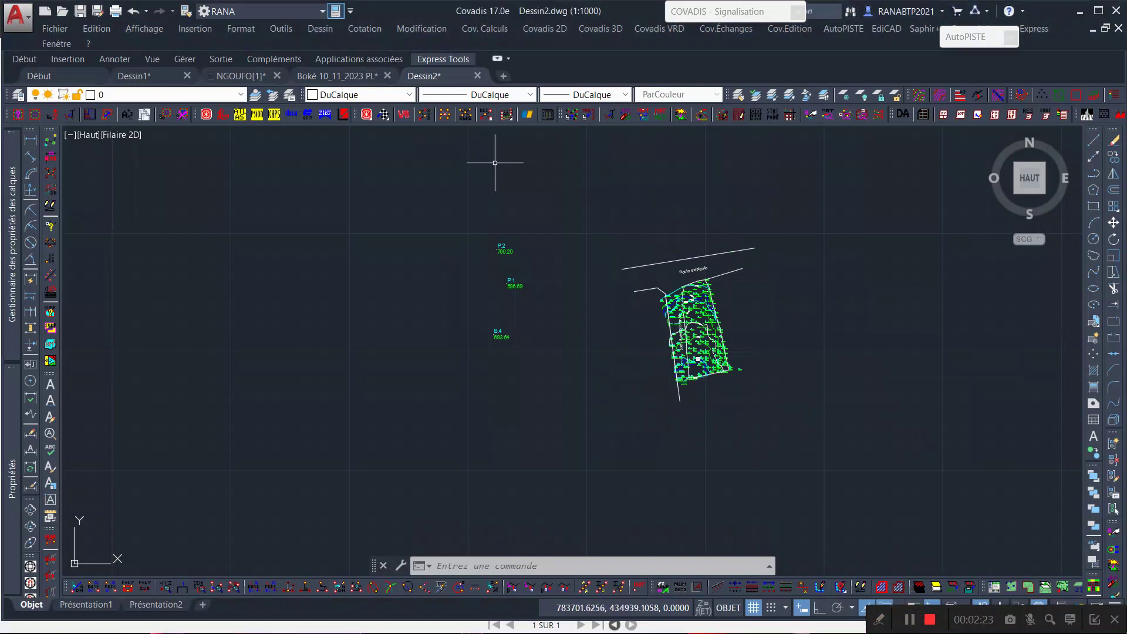
Open the Covadis 2D Helmert recalibration and start entering the calibration point pairs.
{"action": "left_click", "coordinate": [542, 31]}
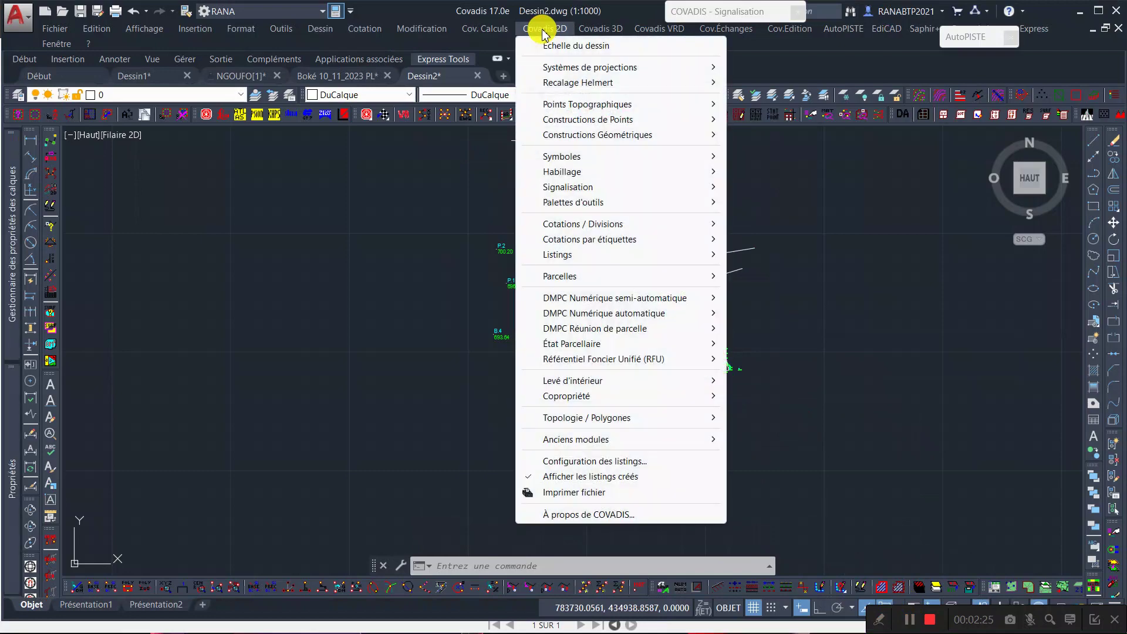
{"action": "mouse_move", "coordinate": [572, 85]}
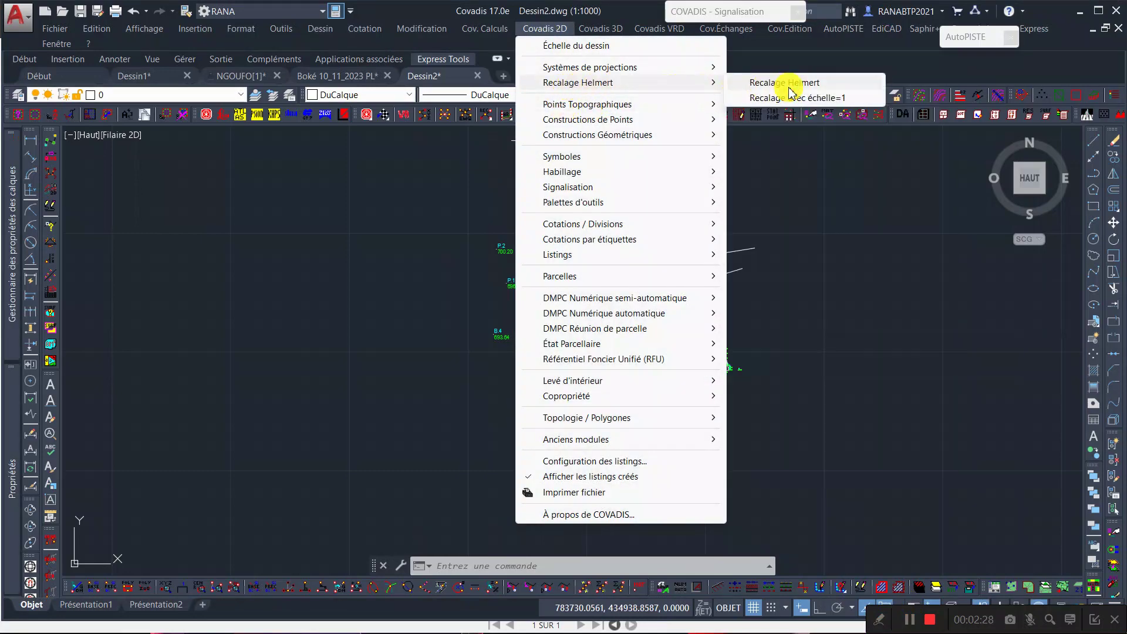
{"action": "left_click", "coordinate": [790, 88]}
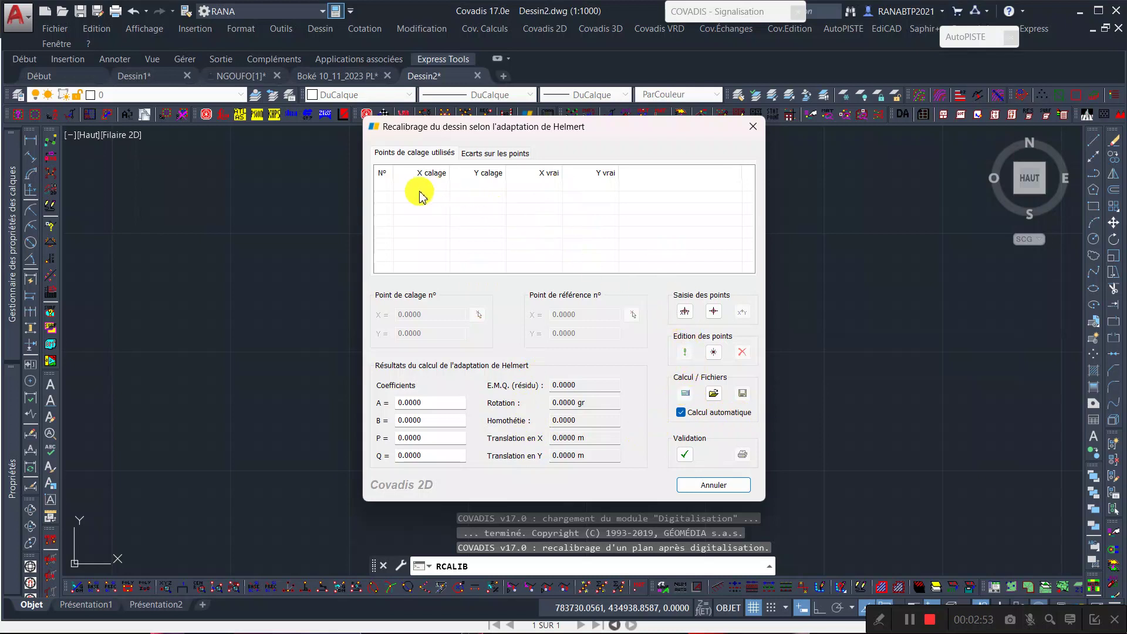
{"action": "left_click", "coordinate": [684, 314]}
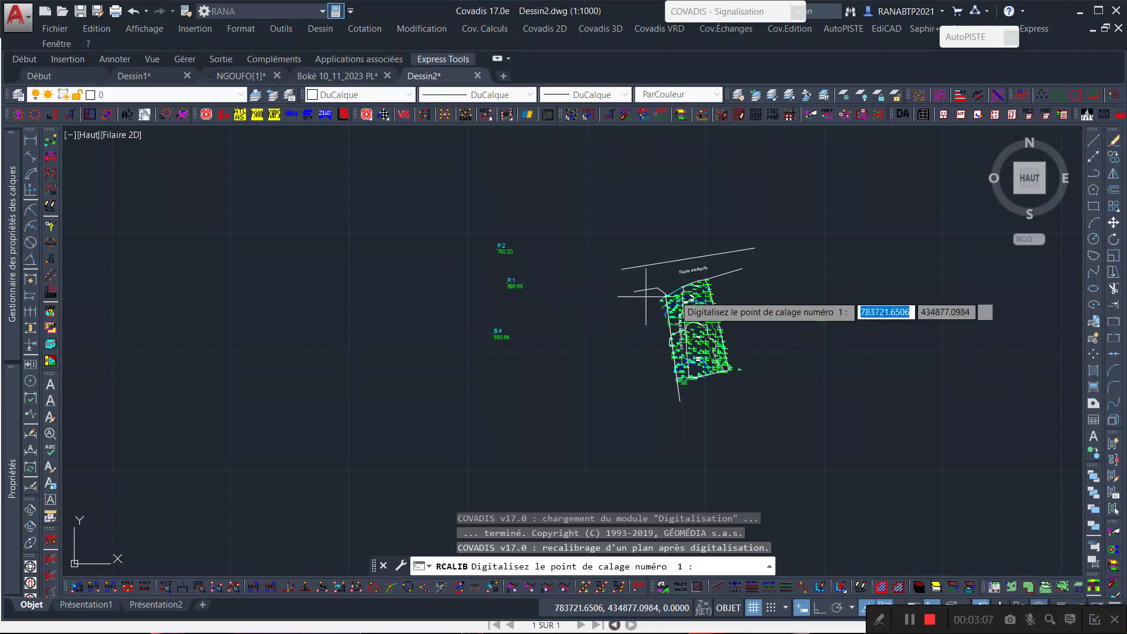
Digitize survey point P2 on the pasted plan as calibration point number 1, snapping to its node.
{"action": "scroll", "coordinate": [672, 303], "scroll_direction": "up", "scroll_amount": 5}
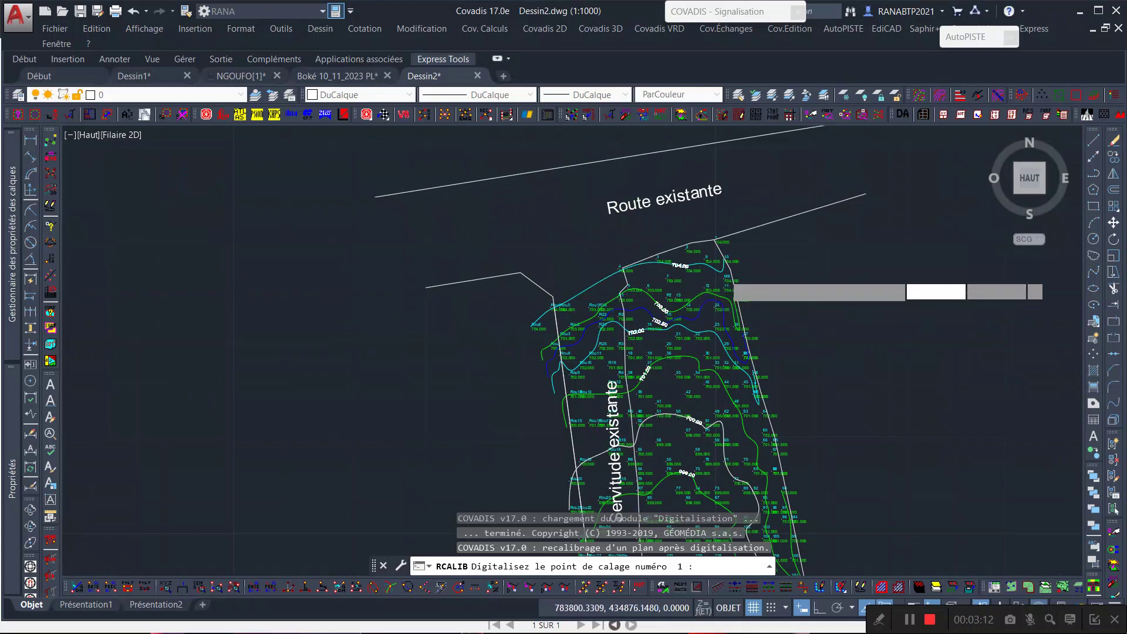
{"action": "scroll", "coordinate": [725, 273], "scroll_direction": "up", "scroll_amount": 6}
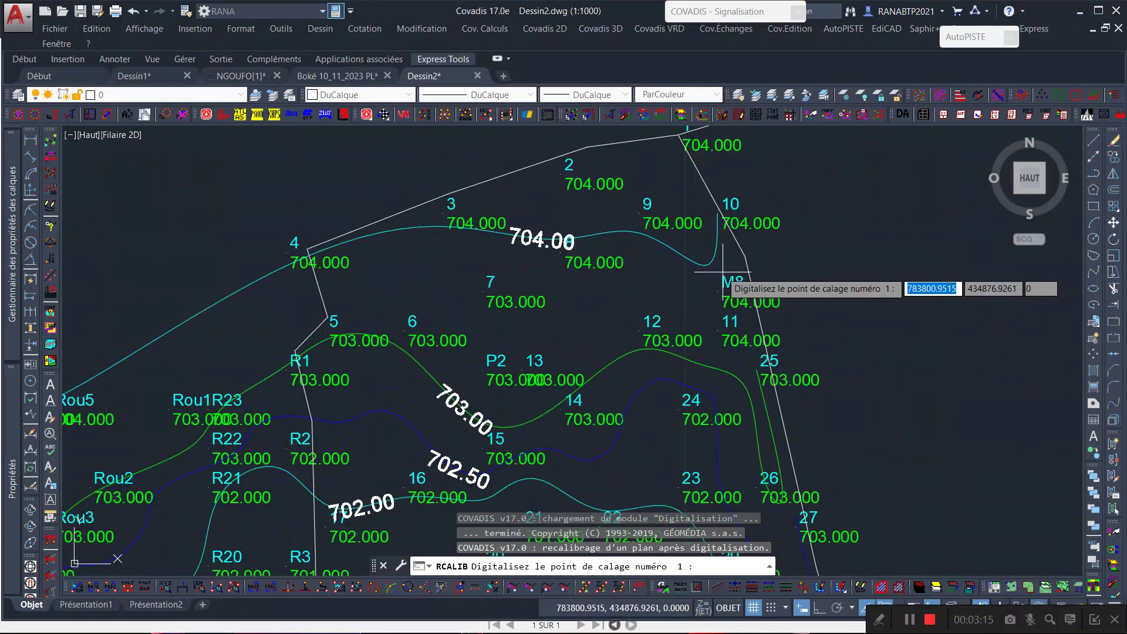
{"action": "scroll", "coordinate": [725, 273], "scroll_direction": "down", "scroll_amount": 2}
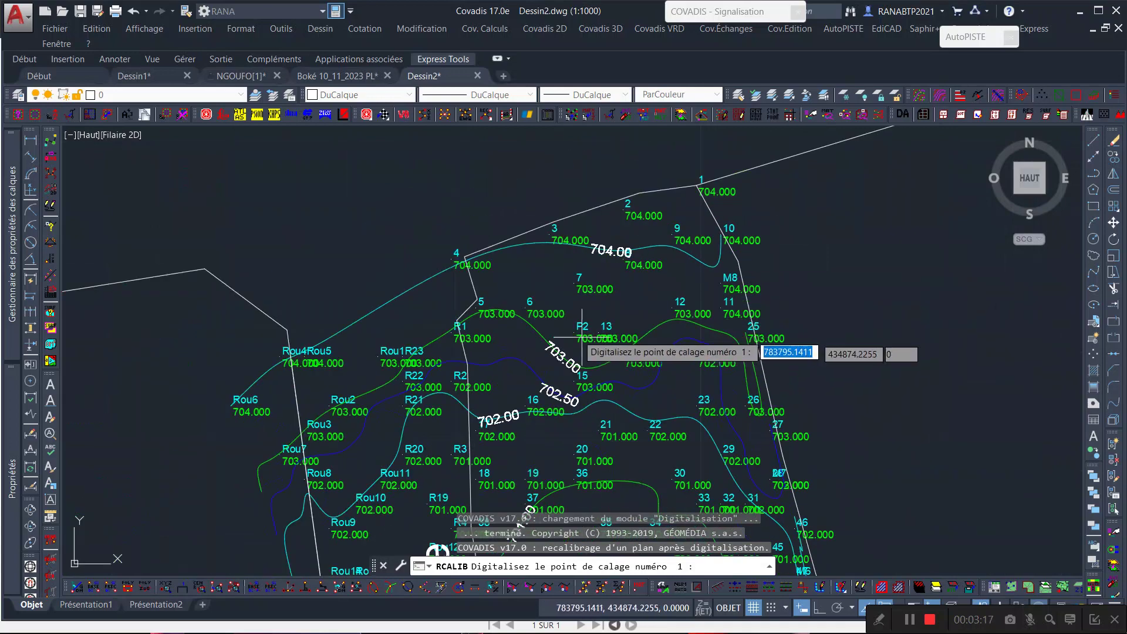
{"action": "scroll", "coordinate": [589, 336], "scroll_direction": "up", "scroll_amount": 4}
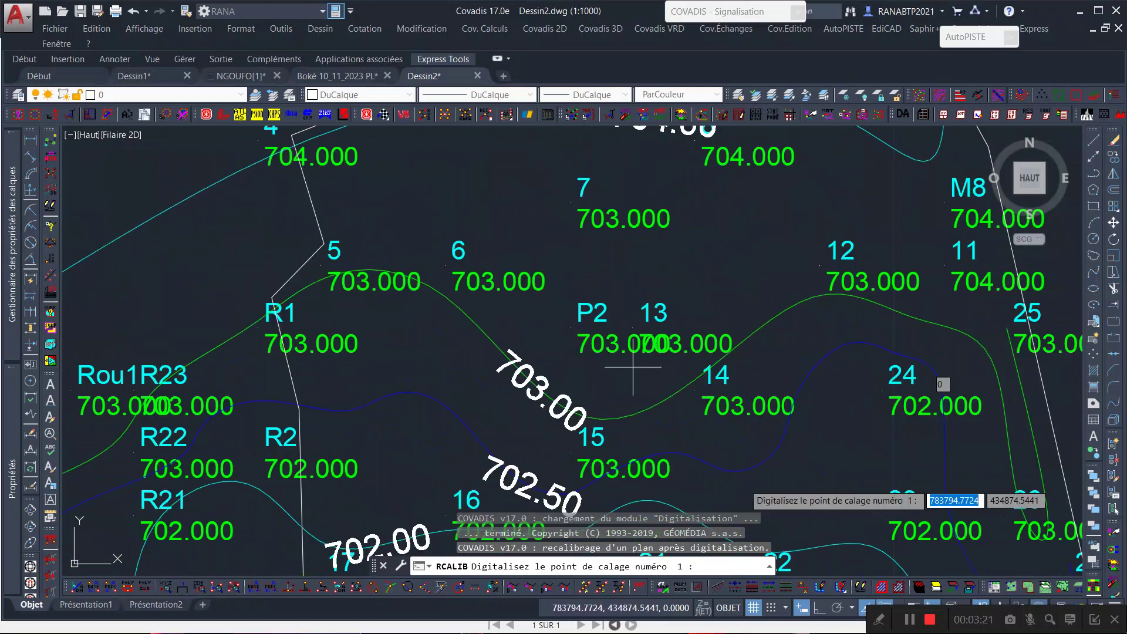
{"action": "left_click_drag", "start_coordinate": [890, 566], "coordinate": [926, 139]}
{"action": "mouse_move", "coordinate": [908, 631]}
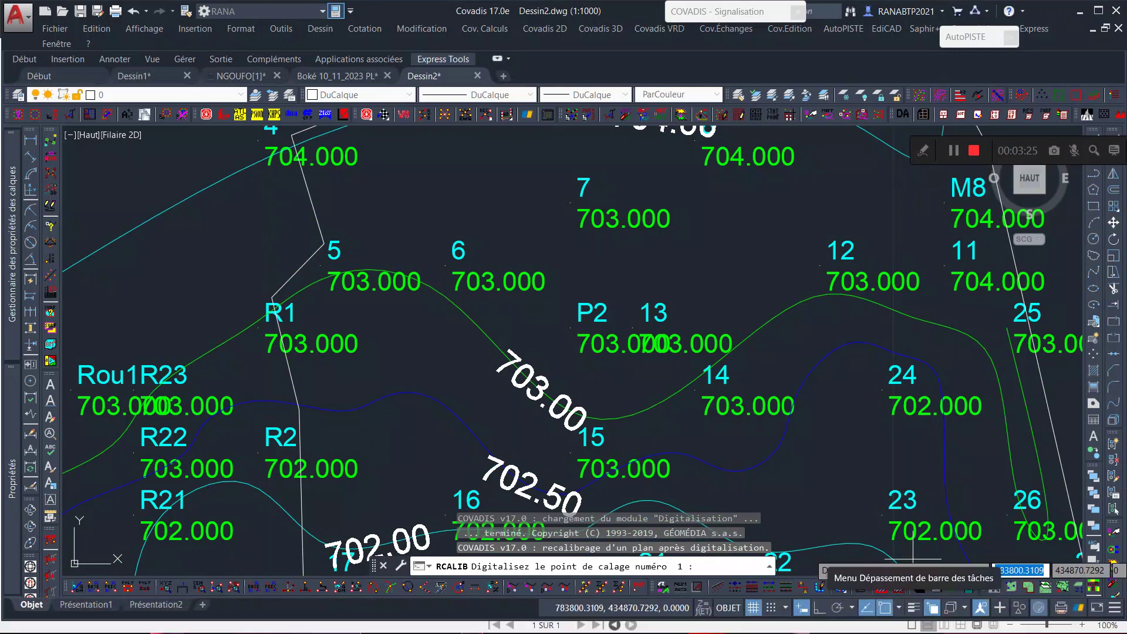
{"action": "left_click", "coordinate": [898, 609]}
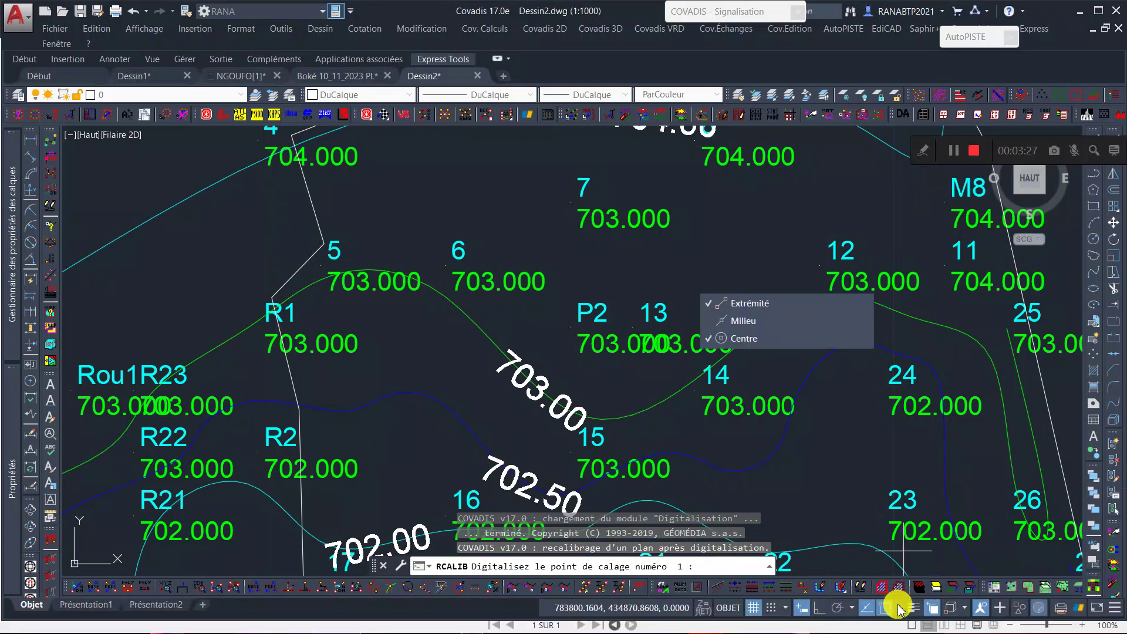
{"action": "left_click", "coordinate": [680, 492]}
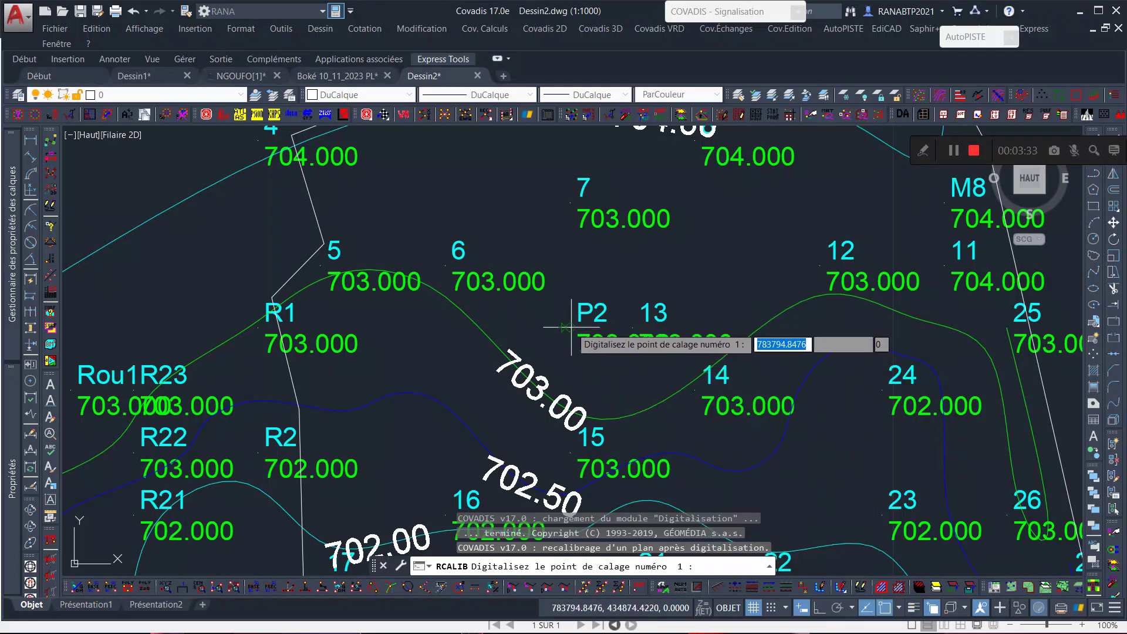
{"action": "left_click", "coordinate": [569, 327]}
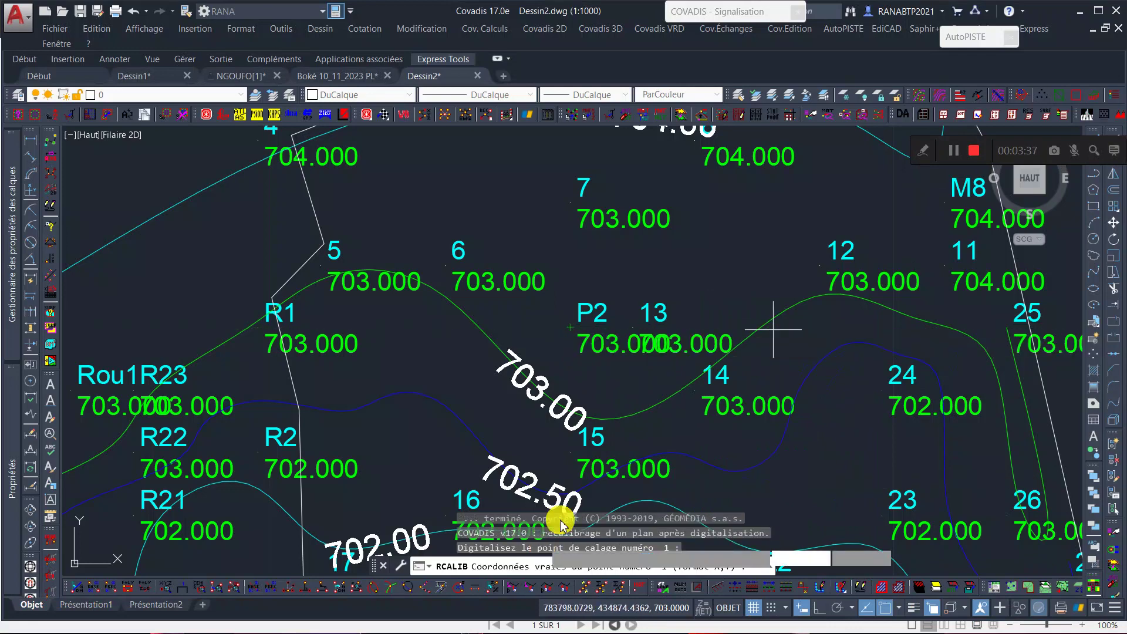
Turn object snap off and assign reference point P.2 as the true coordinates of calibration point number 1.
{"action": "scroll", "coordinate": [759, 335], "scroll_direction": "down", "scroll_amount": 6}
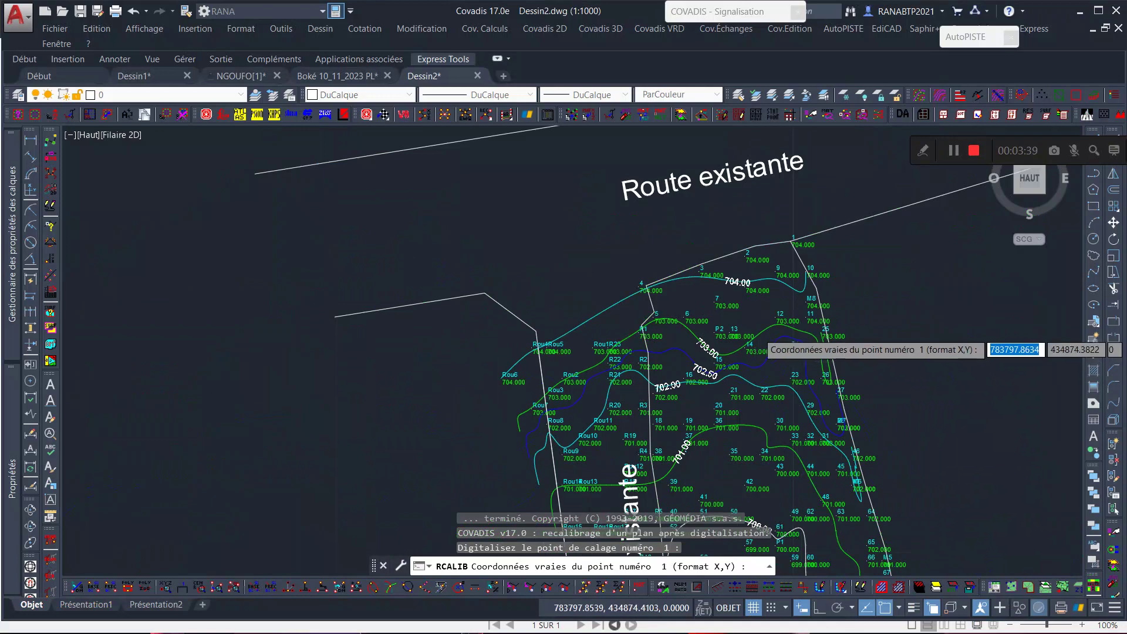
{"action": "scroll", "coordinate": [704, 338], "scroll_direction": "down", "scroll_amount": 4}
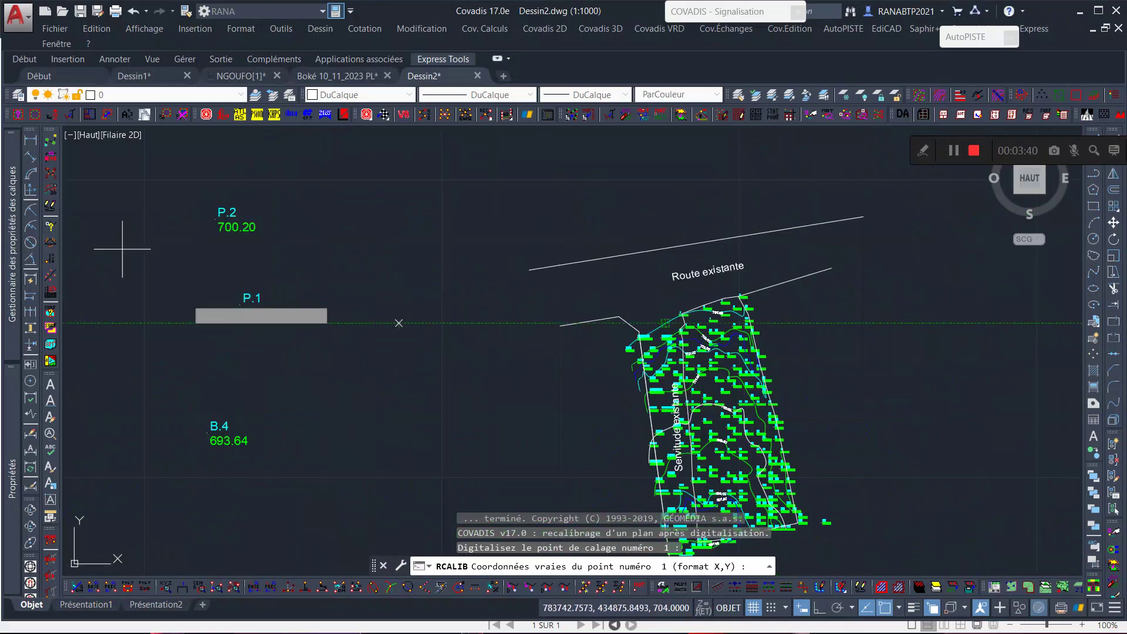
{"action": "scroll", "coordinate": [167, 188], "scroll_direction": "up", "scroll_amount": 4}
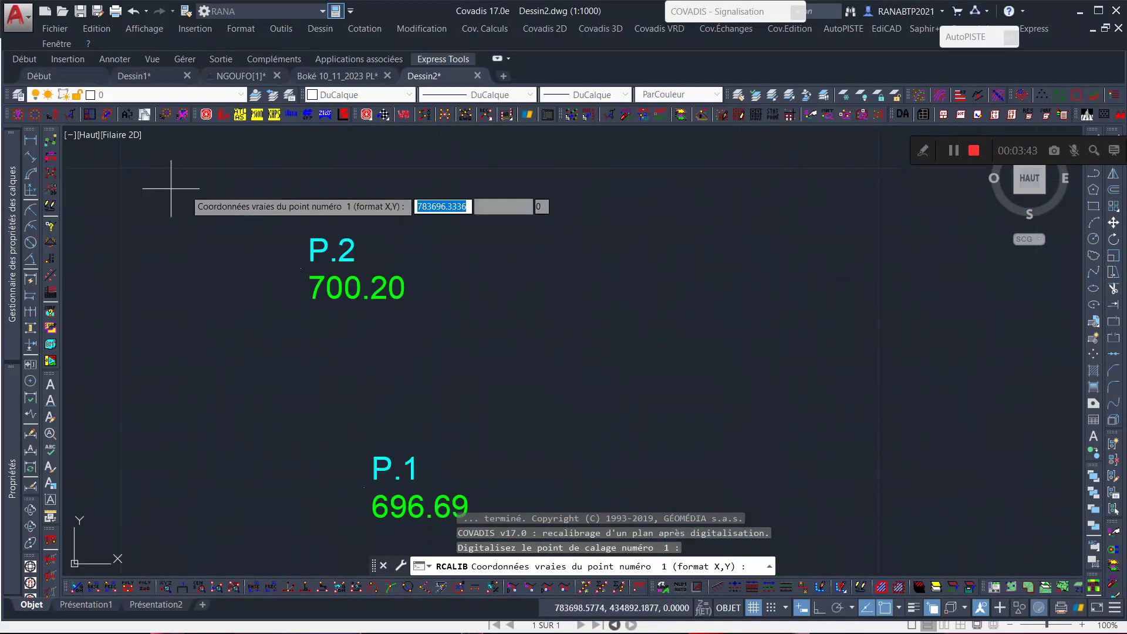
{"action": "scroll", "coordinate": [171, 189], "scroll_direction": "up", "scroll_amount": 2}
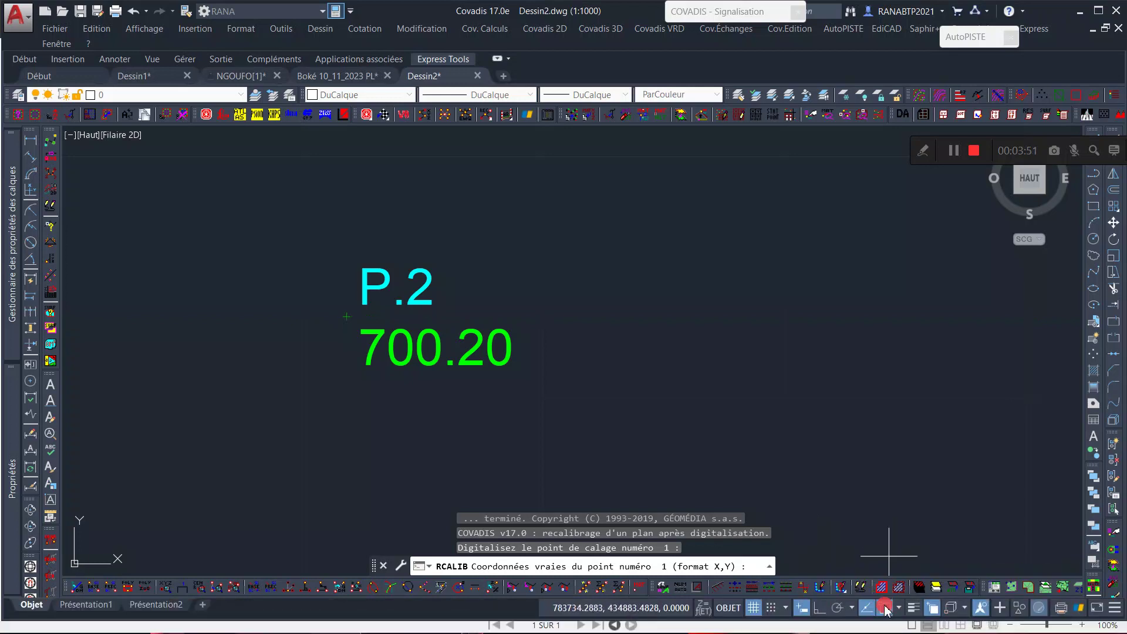
{"action": "key", "text": "F3"}
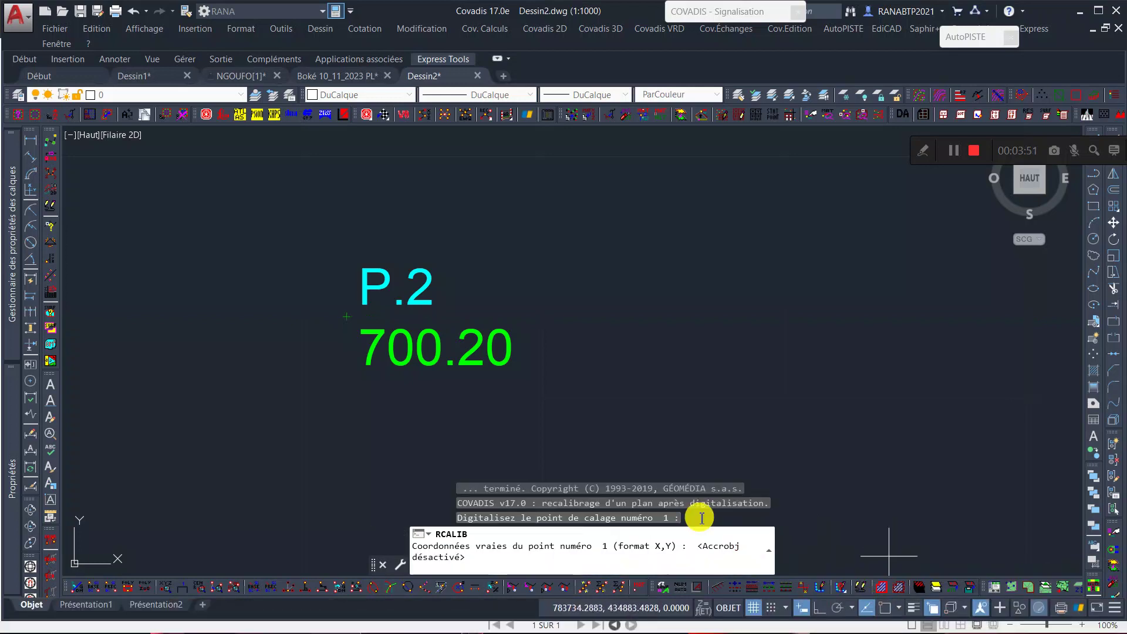
{"action": "left_click", "coordinate": [343, 312]}
Digitize survey point P1 on the pasted plan as calibration point number 2, at its node.
{"action": "scroll", "coordinate": [403, 205], "scroll_direction": "down", "scroll_amount": 1}
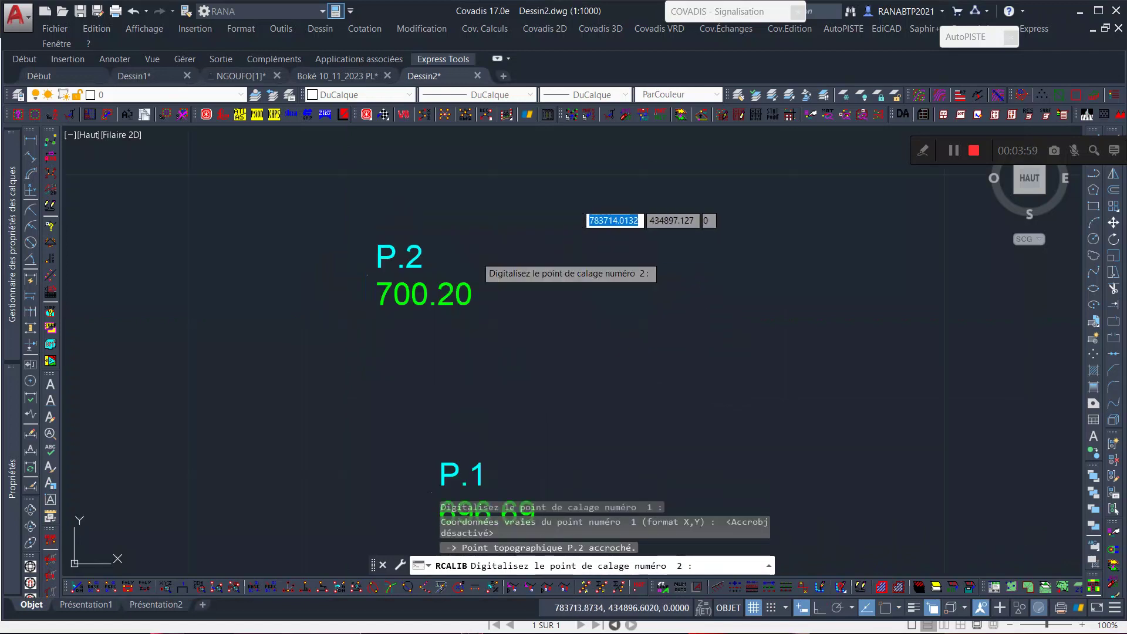
{"action": "scroll", "coordinate": [446, 266], "scroll_direction": "down", "scroll_amount": 4}
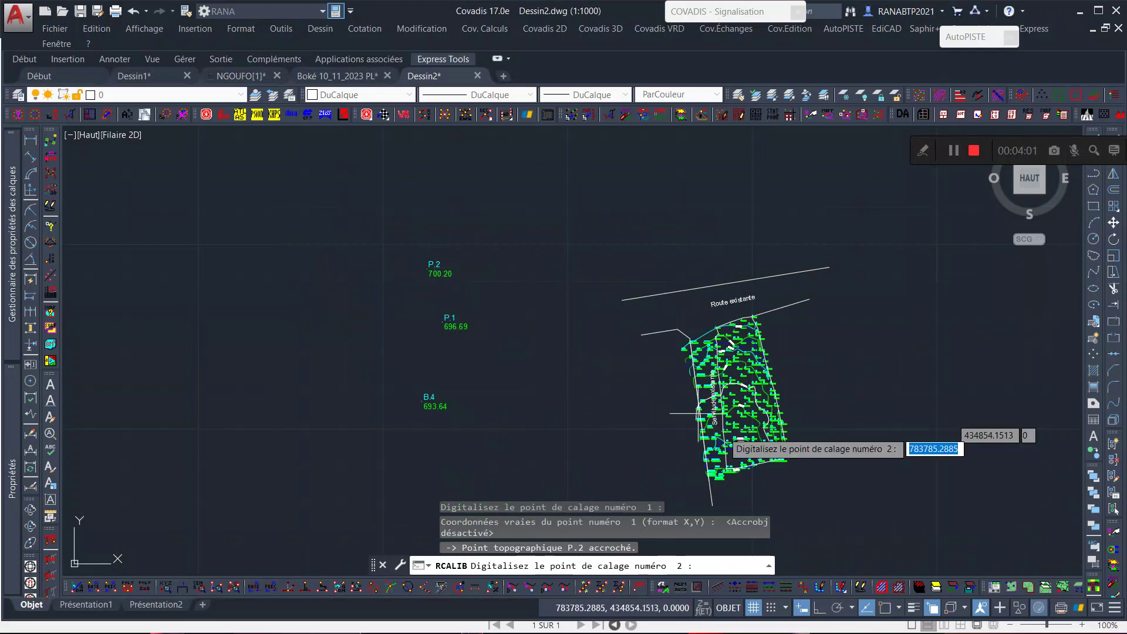
{"action": "scroll", "coordinate": [724, 436], "scroll_direction": "up", "scroll_amount": 5}
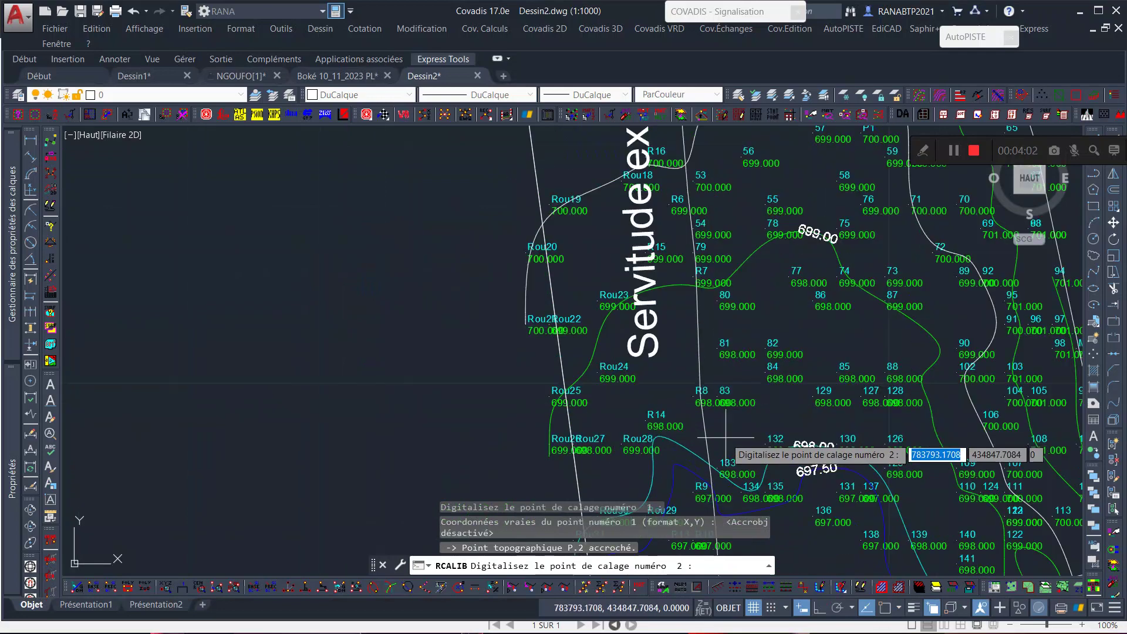
{"action": "scroll", "coordinate": [725, 437], "scroll_direction": "down", "scroll_amount": 1}
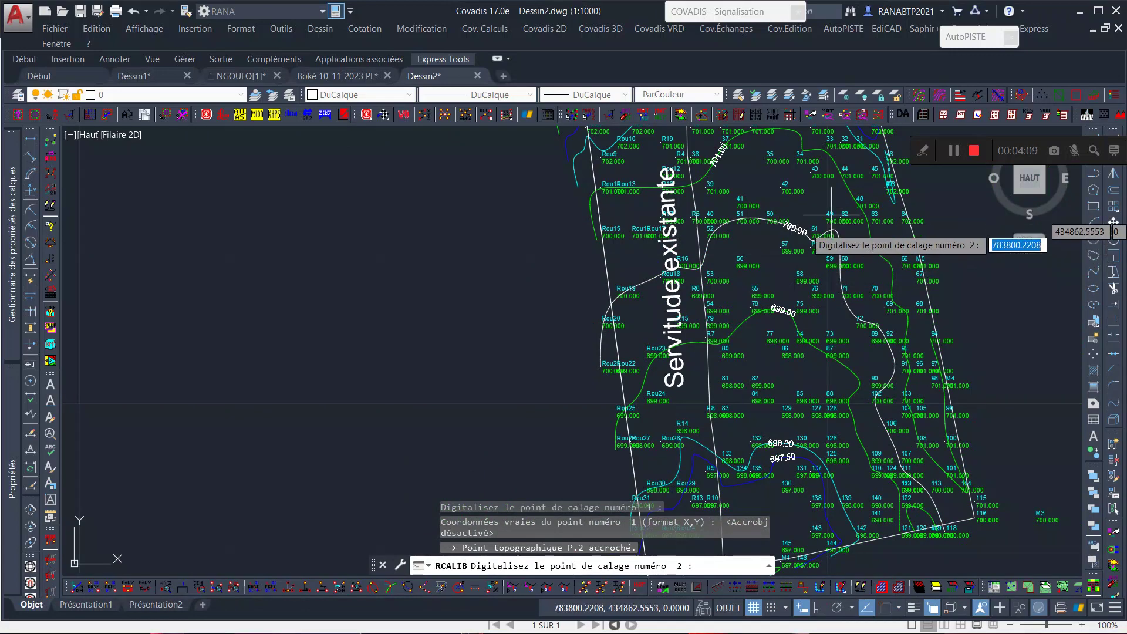
{"action": "scroll", "coordinate": [831, 215], "scroll_direction": "down", "scroll_amount": 3}
{"action": "scroll", "coordinate": [751, 287], "scroll_direction": "up", "scroll_amount": 3}
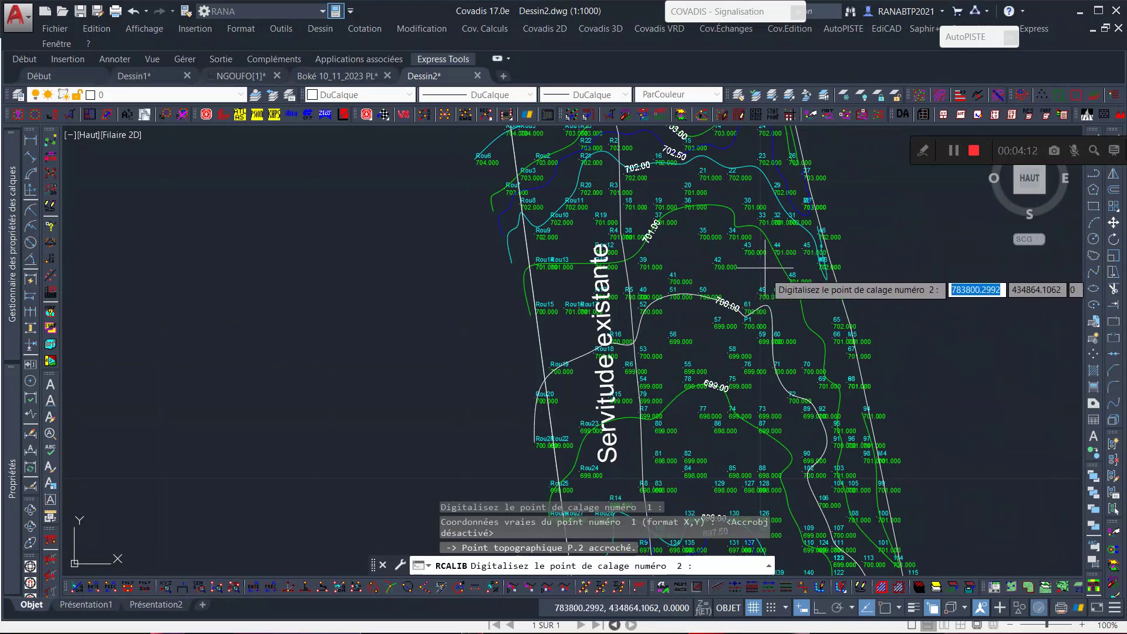
{"action": "scroll", "coordinate": [758, 320], "scroll_direction": "up", "scroll_amount": 8}
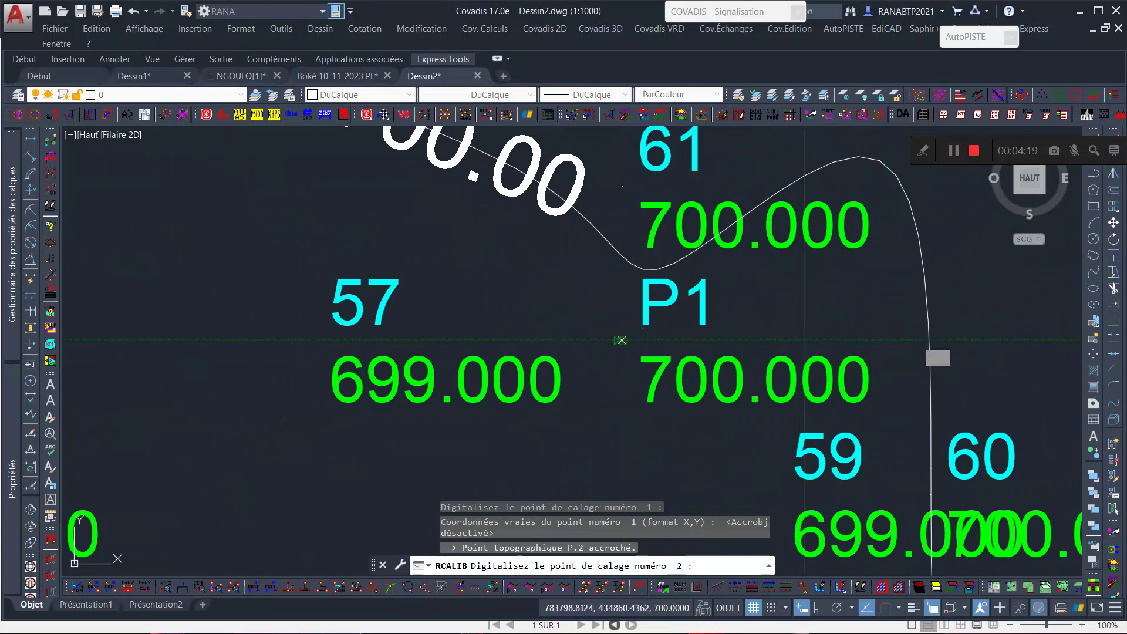
{"action": "left_click", "coordinate": [617, 340]}
Assign reference point P.1 as the true coordinates of calibration point number 2.
{"action": "scroll", "coordinate": [704, 317], "scroll_direction": "down", "scroll_amount": 8}
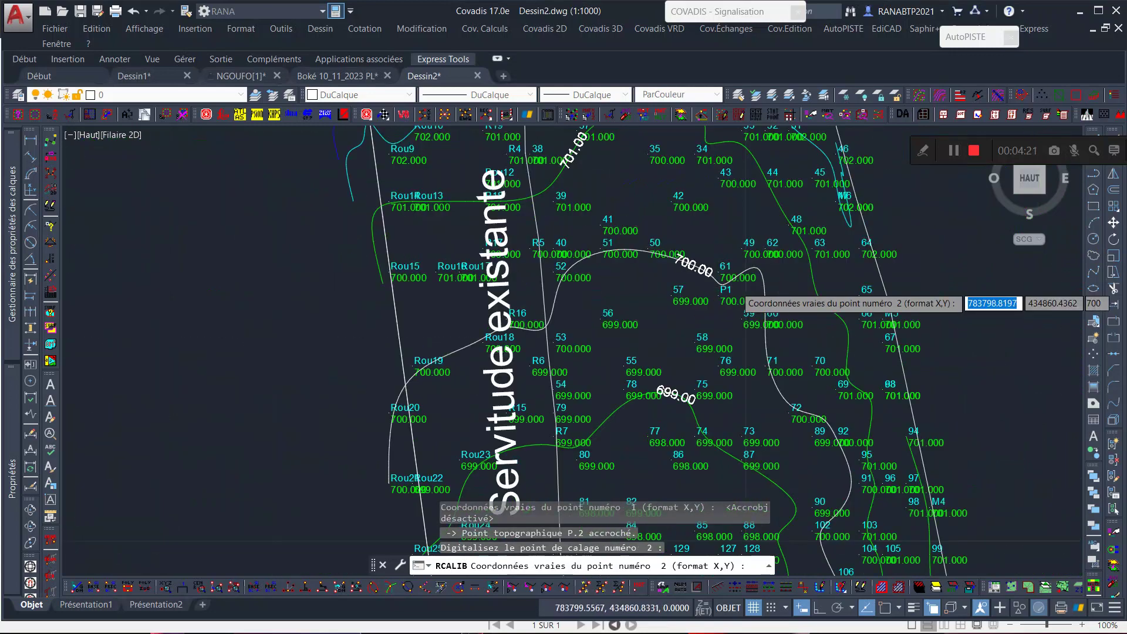
{"action": "scroll", "coordinate": [766, 284], "scroll_direction": "down", "scroll_amount": 4}
{"action": "scroll", "coordinate": [440, 251], "scroll_direction": "down", "scroll_amount": 2}
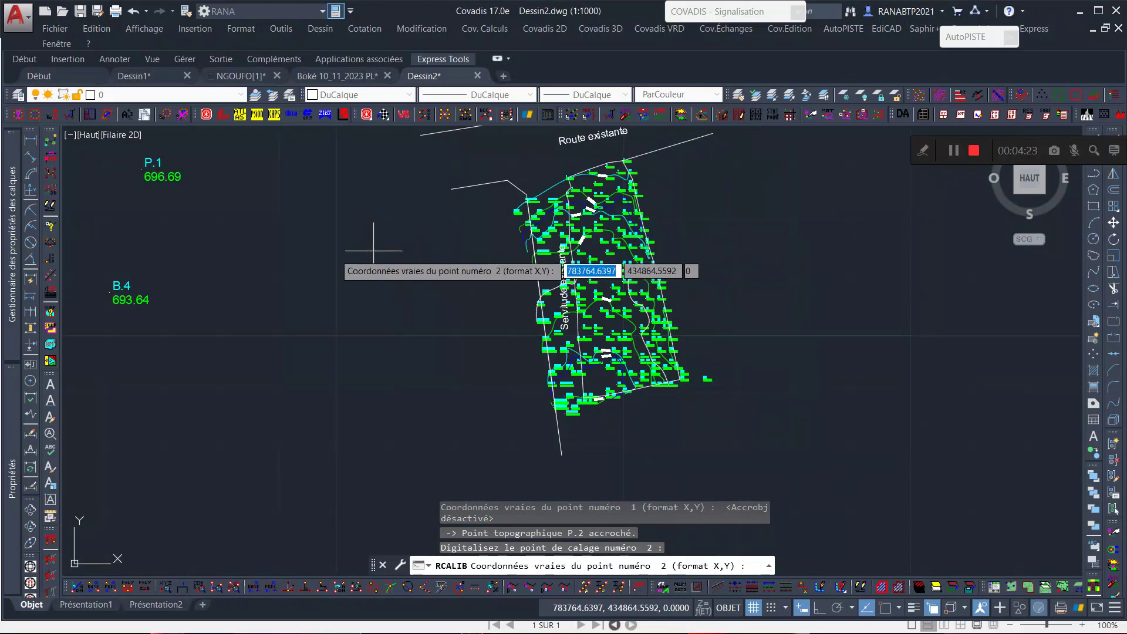
{"action": "left_click", "coordinate": [138, 170]}
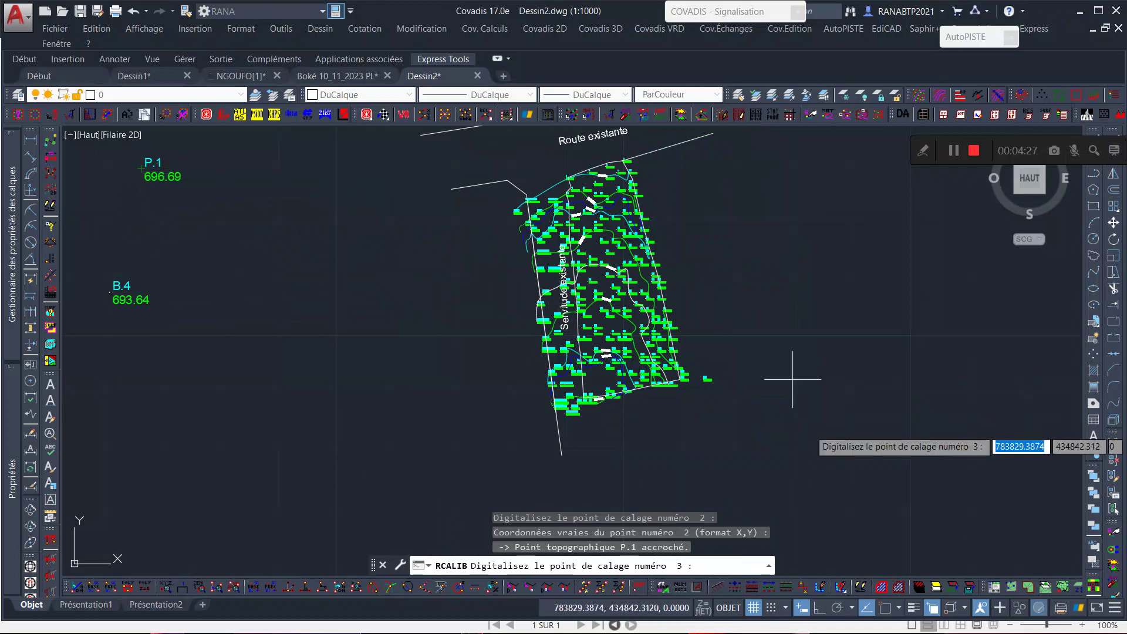
Digitize survey point B4 near the south edge of the pasted plan as calibration point number 3.
{"action": "scroll", "coordinate": [533, 411], "scroll_direction": "up", "scroll_amount": 5}
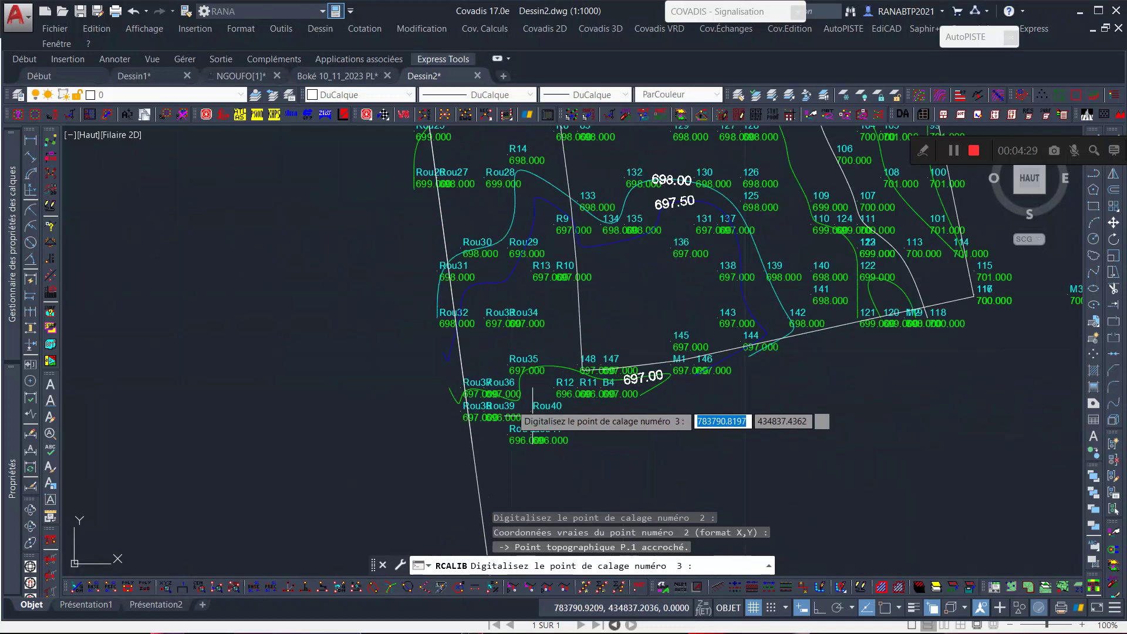
{"action": "scroll", "coordinate": [513, 419], "scroll_direction": "up", "scroll_amount": 4}
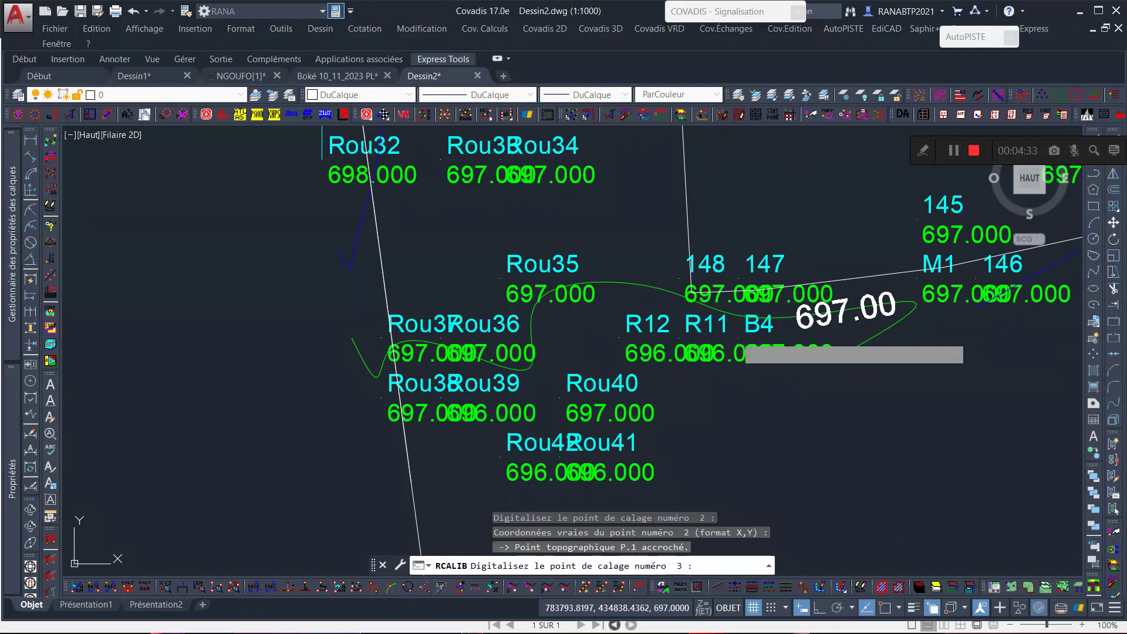
{"action": "left_click", "coordinate": [748, 339]}
Assign reference point B.4 as the true coordinates of calibration point number 3 and finish entering point pairs.
{"action": "scroll", "coordinate": [749, 343], "scroll_direction": "down", "scroll_amount": 10}
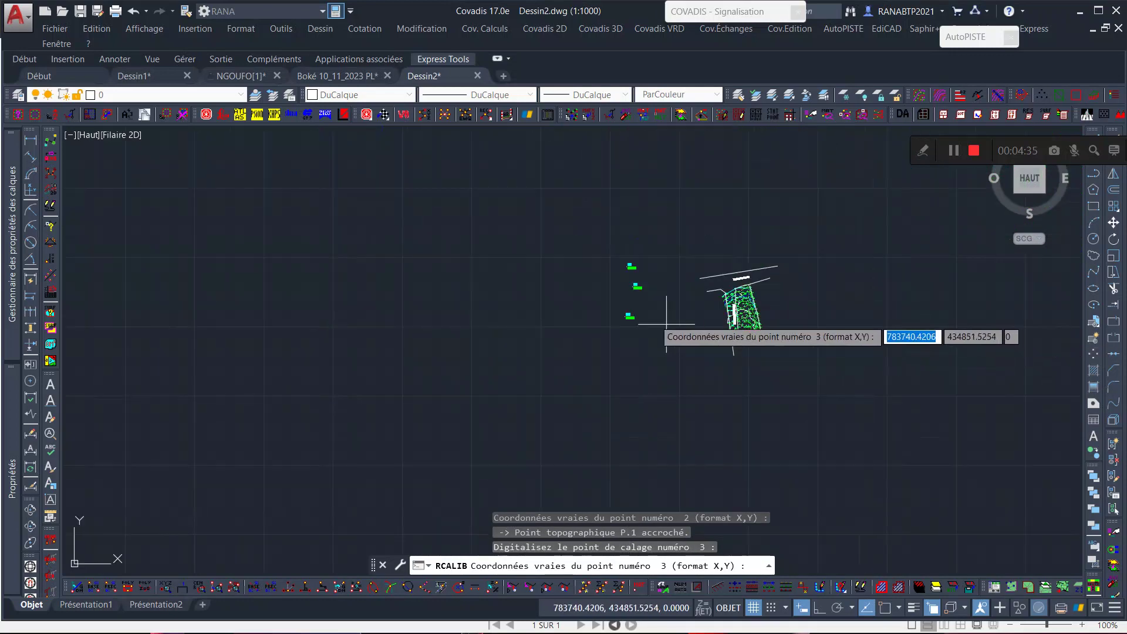
{"action": "scroll", "coordinate": [657, 321], "scroll_direction": "up", "scroll_amount": 10}
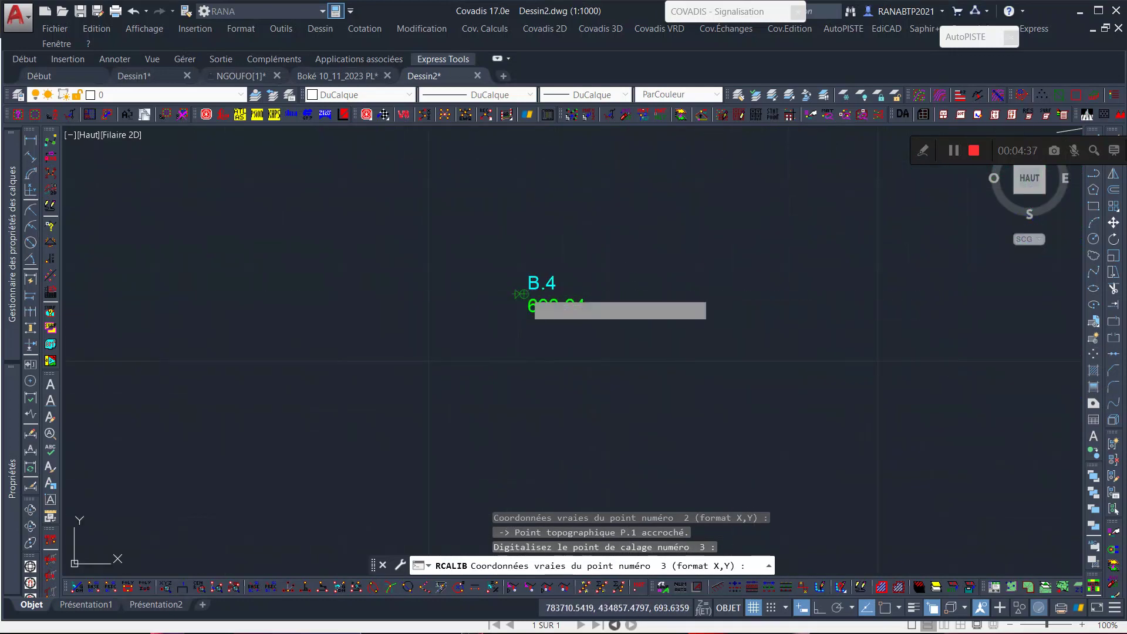
{"action": "left_click", "coordinate": [520, 294]}
{"action": "key", "text": "Return"}
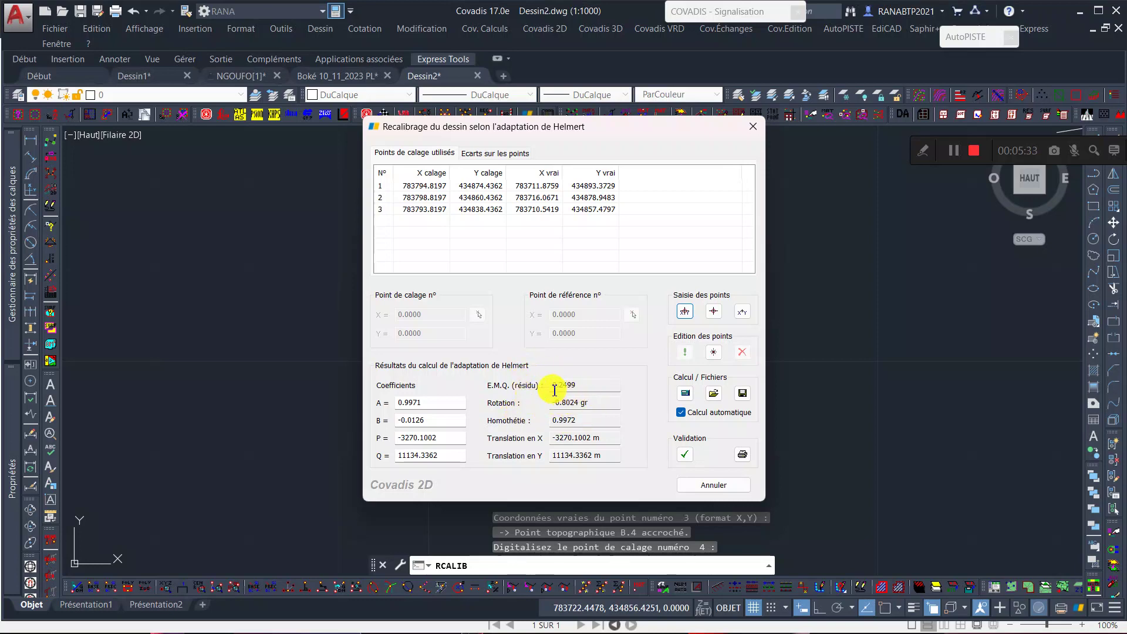
Validate the Helmert adaptation and apply the recalibration to the pasted survey plan block only.
{"action": "left_click", "coordinate": [685, 455]}
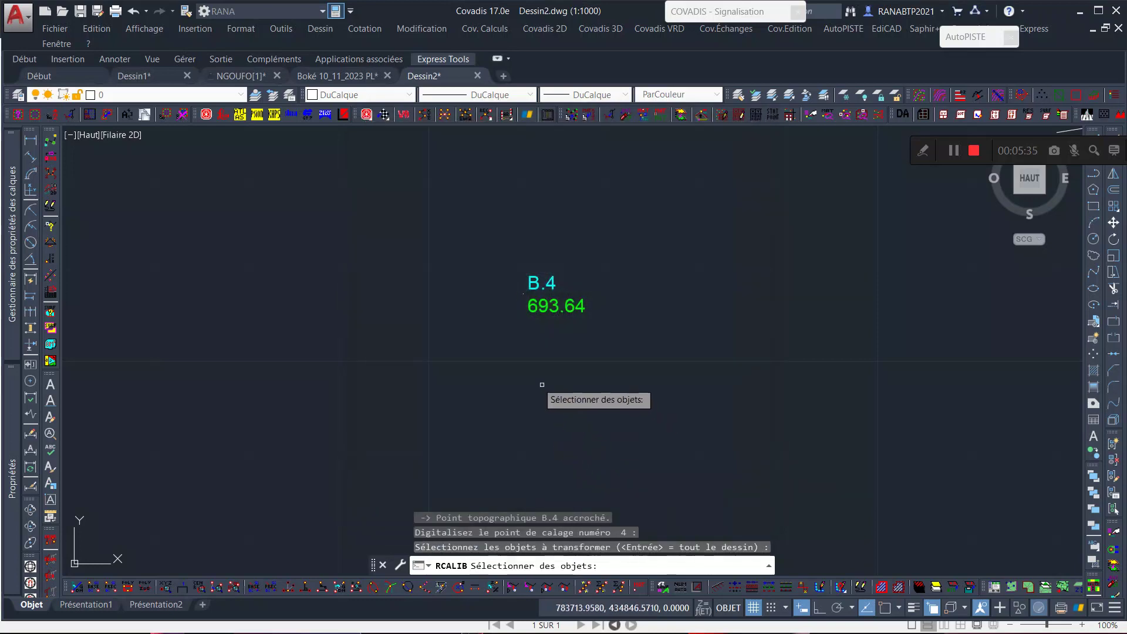
{"action": "scroll", "coordinate": [543, 392], "scroll_direction": "down", "scroll_amount": 5}
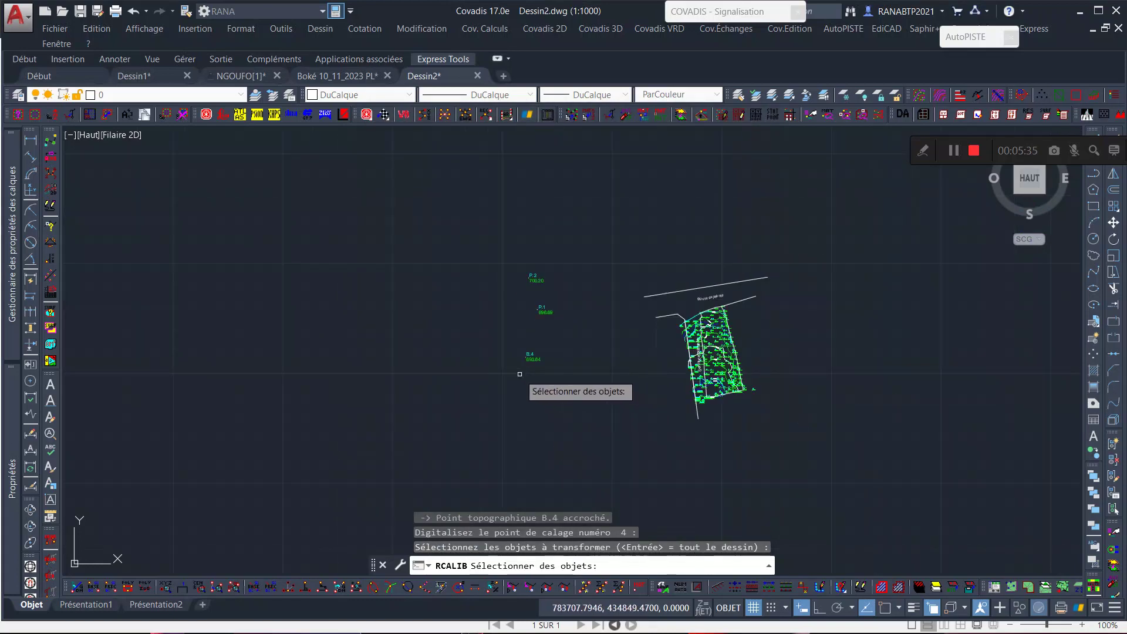
{"action": "left_click", "coordinate": [729, 314]}
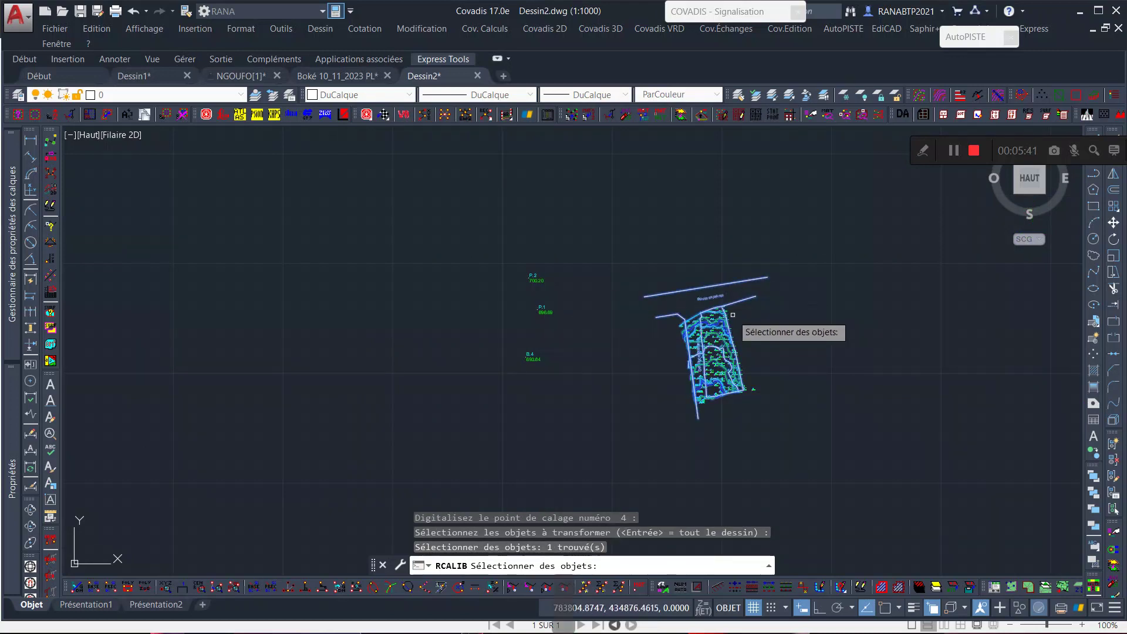
{"action": "key", "text": "Return"}
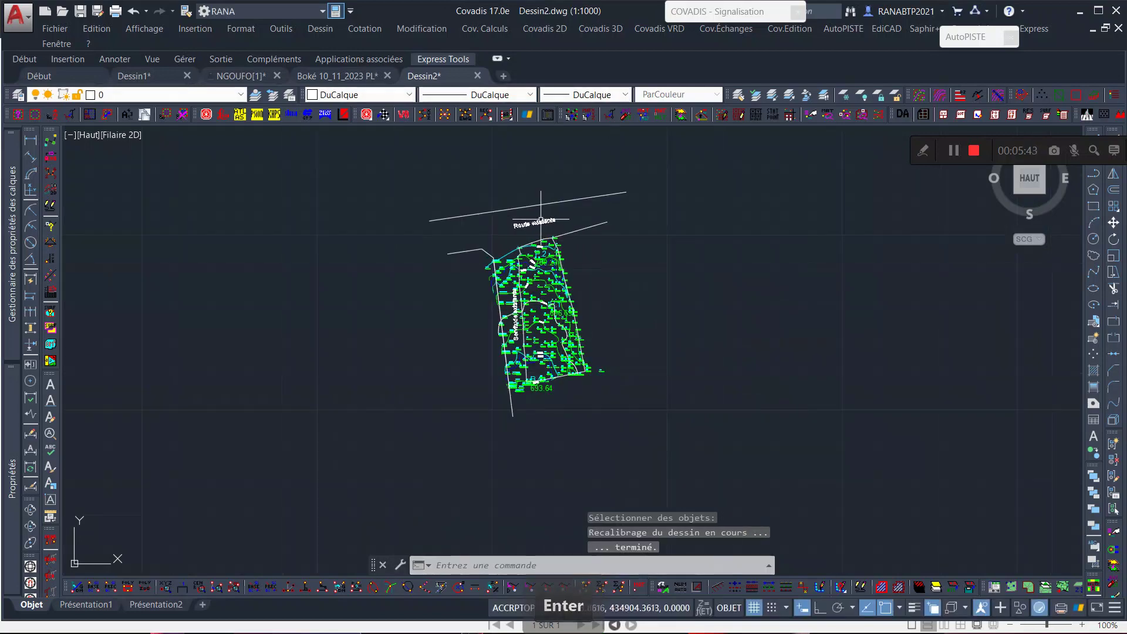
Examine how the recalibrated plan's survey points line up with reference points P.2, P.1 and B.4.
{"action": "scroll", "coordinate": [541, 220], "scroll_direction": "up", "scroll_amount": 8}
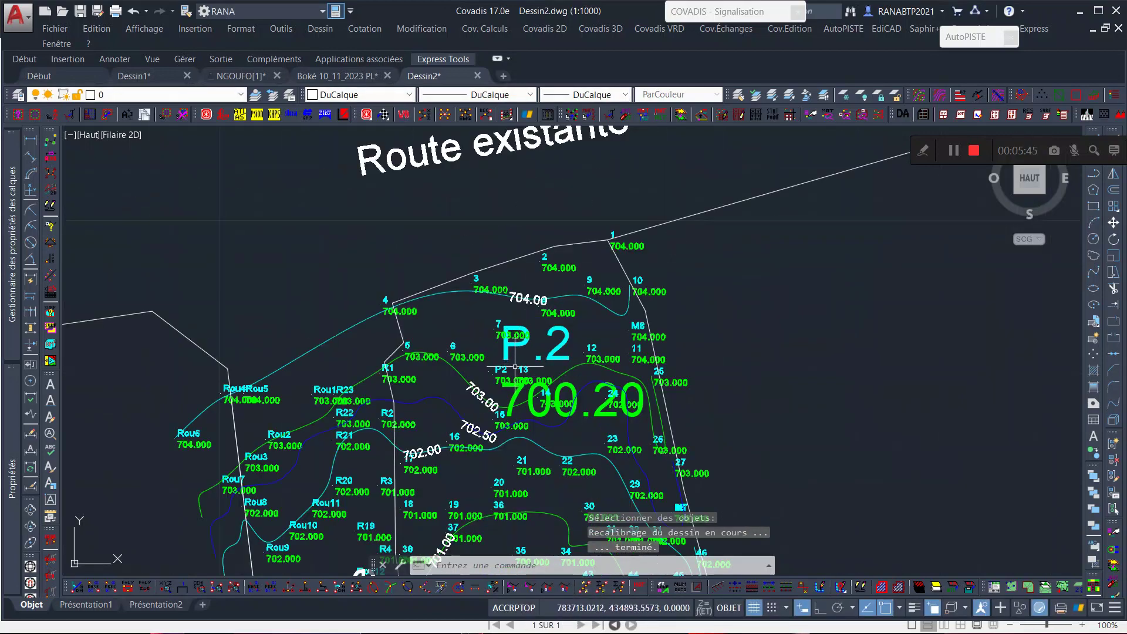
{"action": "scroll", "coordinate": [514, 367], "scroll_direction": "up", "scroll_amount": 3}
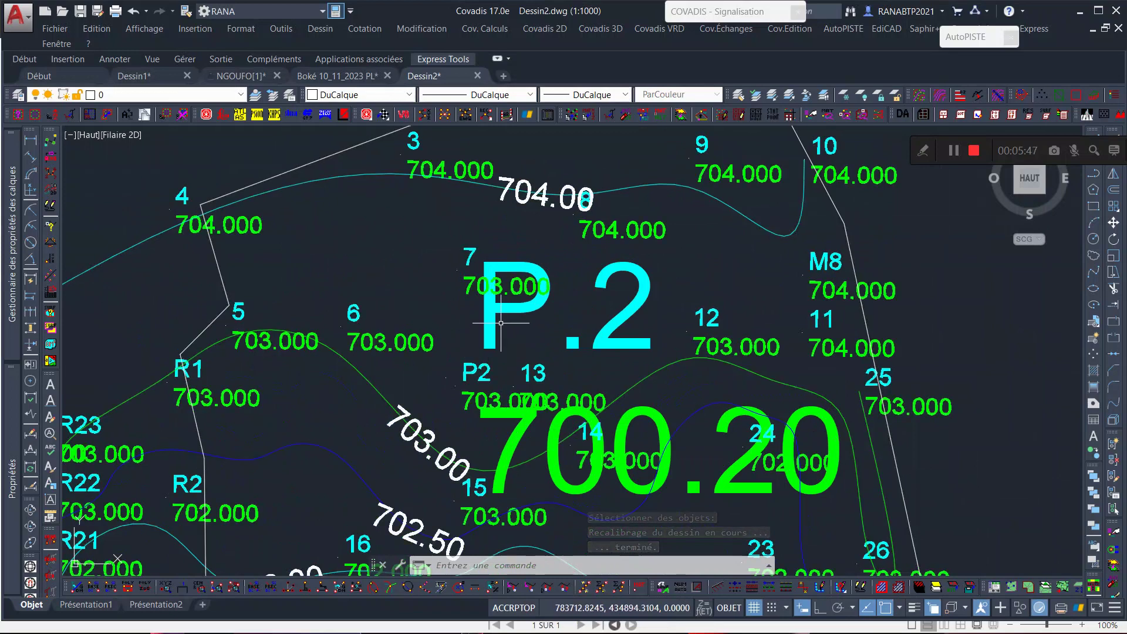
{"action": "left_click", "coordinate": [499, 312]}
{"action": "scroll", "coordinate": [468, 378], "scroll_direction": "up", "scroll_amount": 2}
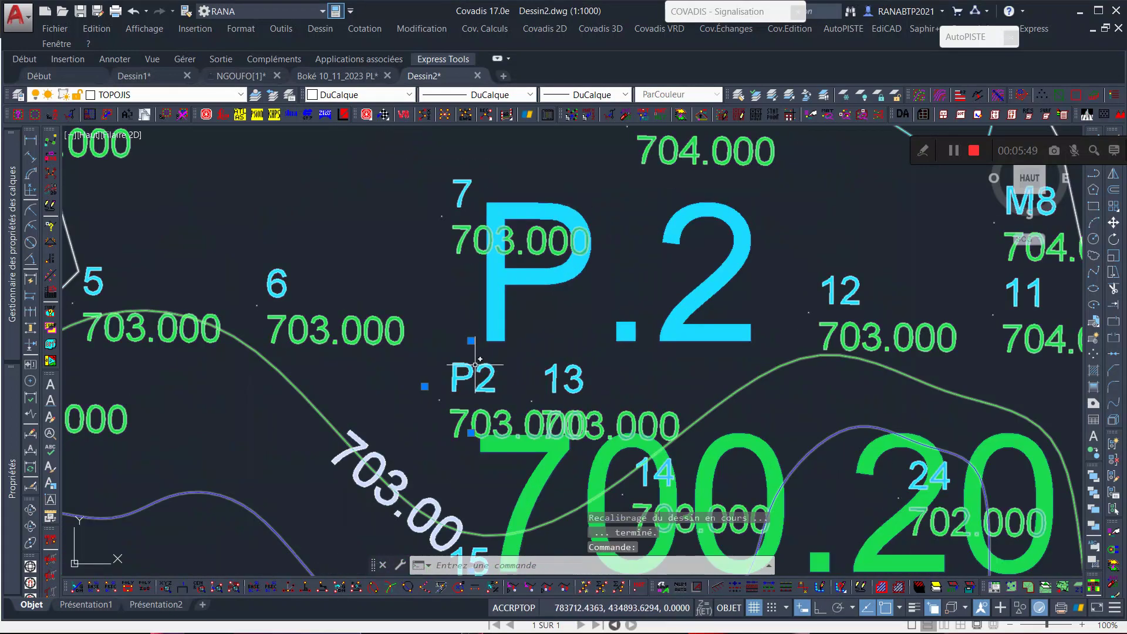
{"action": "left_click", "coordinate": [468, 378]}
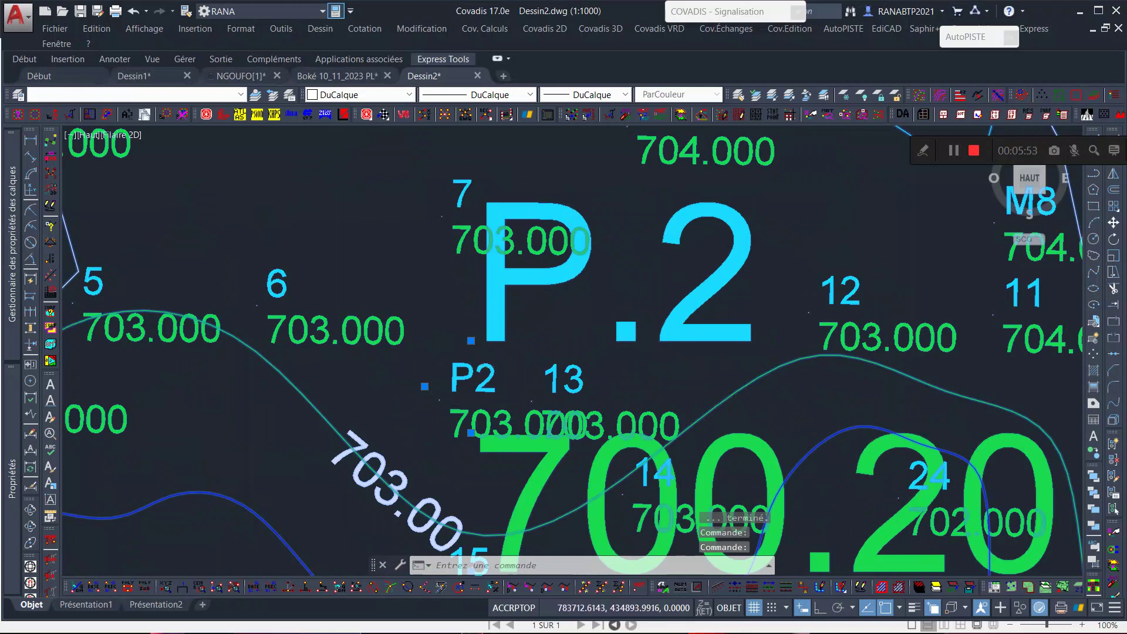
{"action": "scroll", "coordinate": [498, 317], "scroll_direction": "down", "scroll_amount": 8}
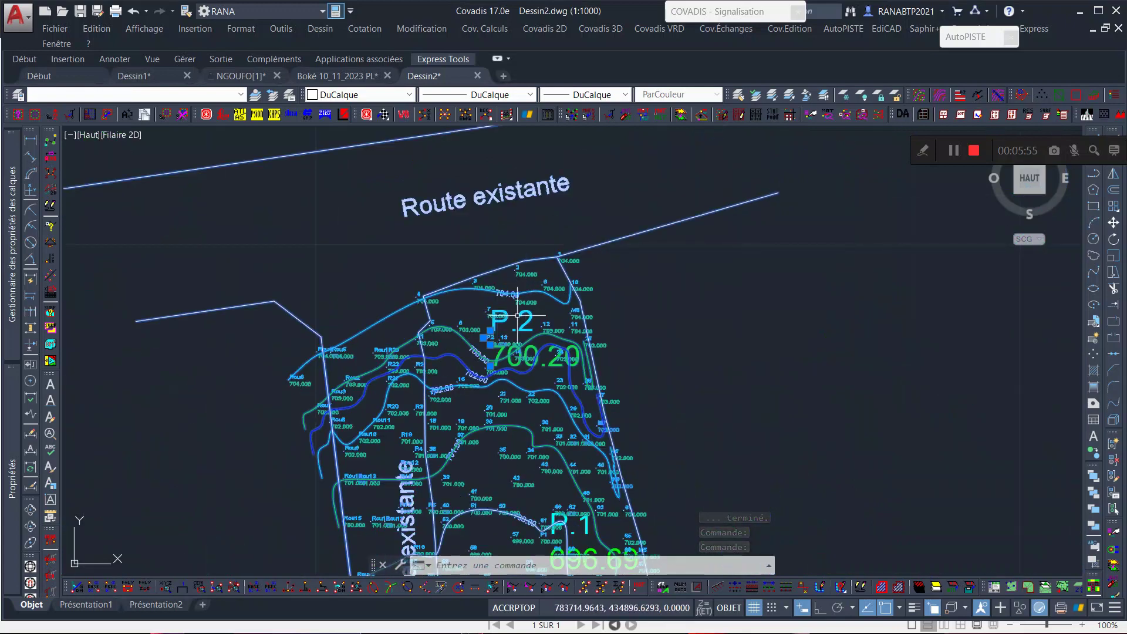
{"action": "scroll", "coordinate": [526, 315], "scroll_direction": "down", "scroll_amount": 4}
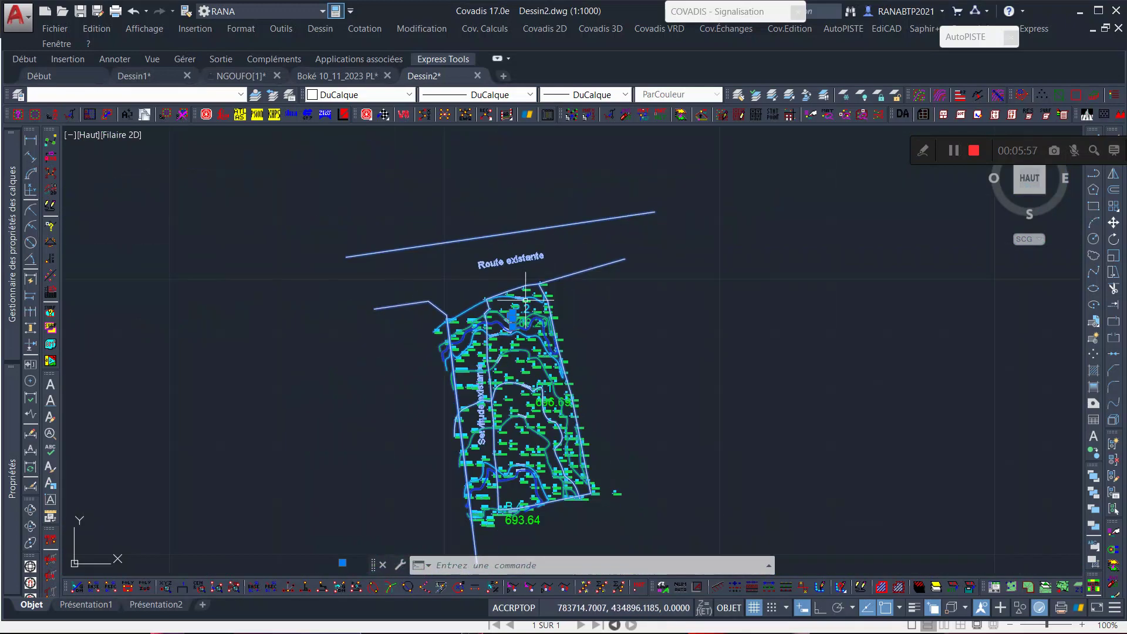
{"action": "key", "text": "Escape"}
{"action": "scroll", "coordinate": [507, 449], "scroll_direction": "up", "scroll_amount": 7}
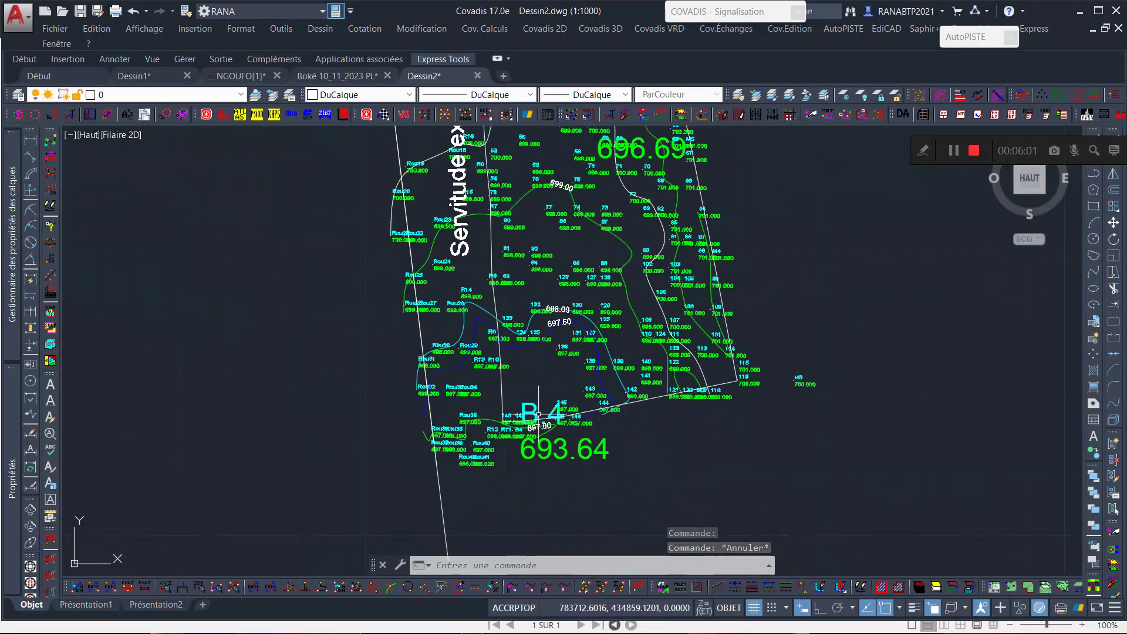
{"action": "scroll", "coordinate": [538, 415], "scroll_direction": "up", "scroll_amount": 2}
{"action": "scroll", "coordinate": [532, 444], "scroll_direction": "down", "scroll_amount": 5}
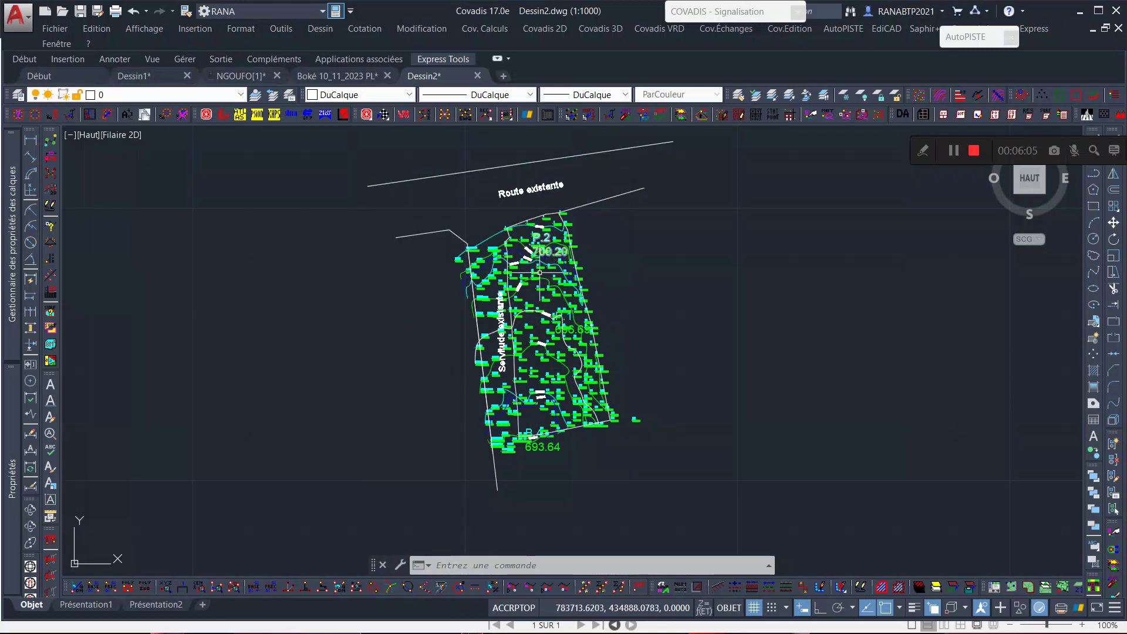
{"action": "scroll", "coordinate": [534, 270], "scroll_direction": "up", "scroll_amount": 4}
{"action": "scroll", "coordinate": [537, 254], "scroll_direction": "down", "scroll_amount": 3}
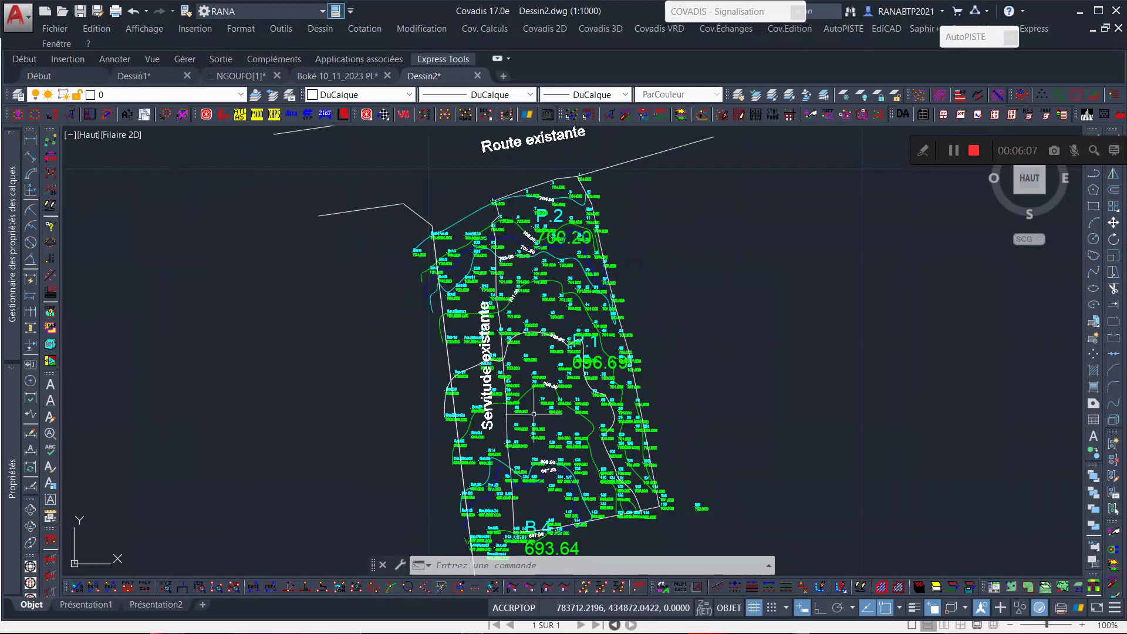